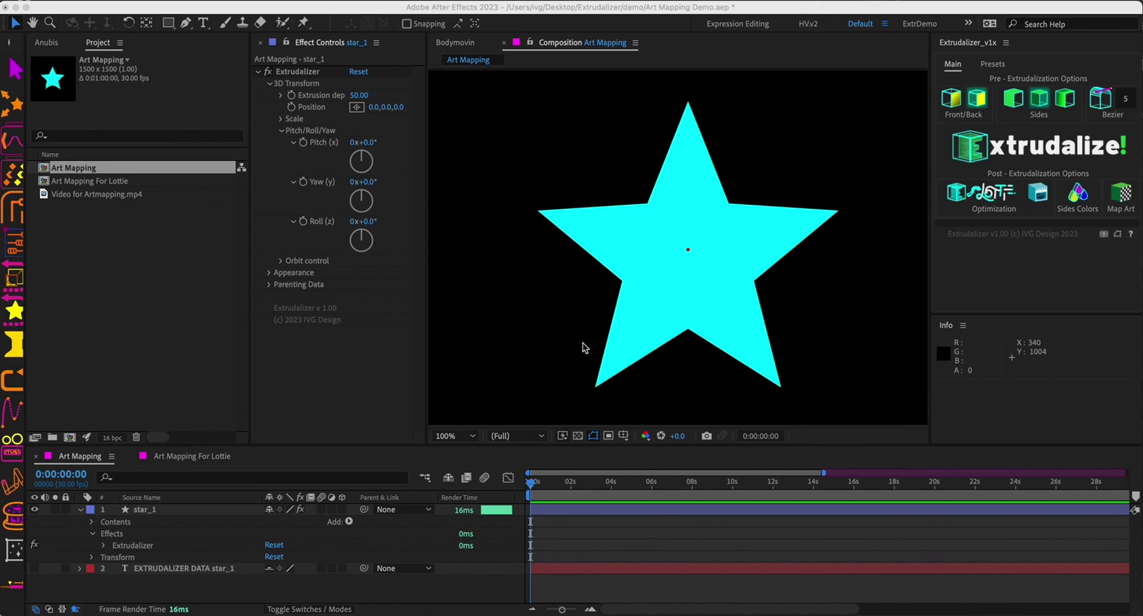
# Collapse Extrudalizer's Pitch/Roll/Yaw settings and select the star_1 layer in the viewer.
pyautogui.click(284, 134)
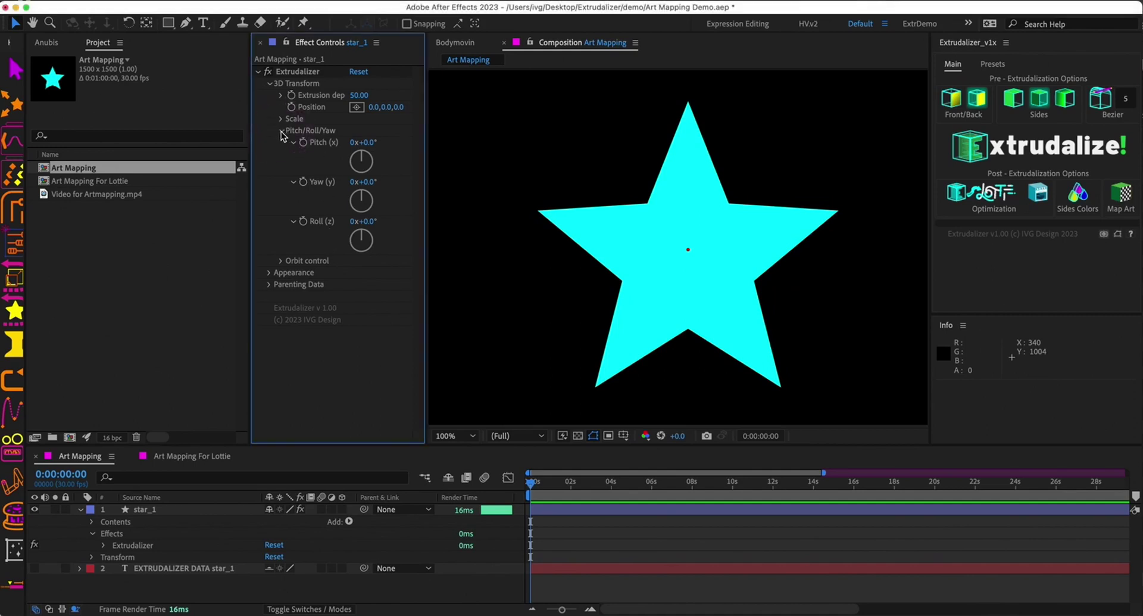
pyautogui.click(283, 132)
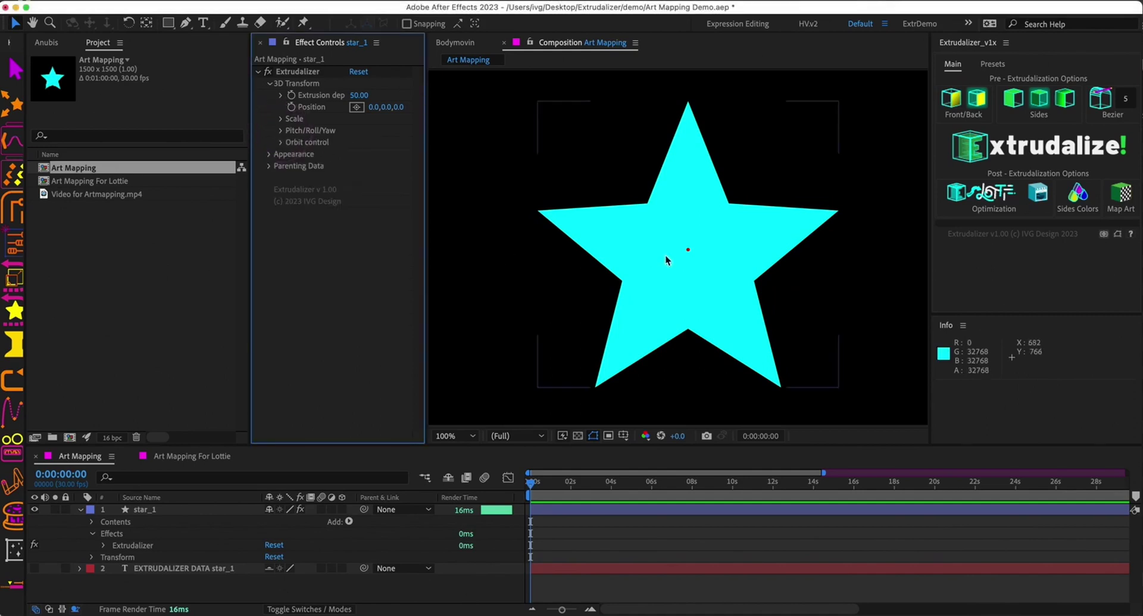
pyautogui.click(710, 283)
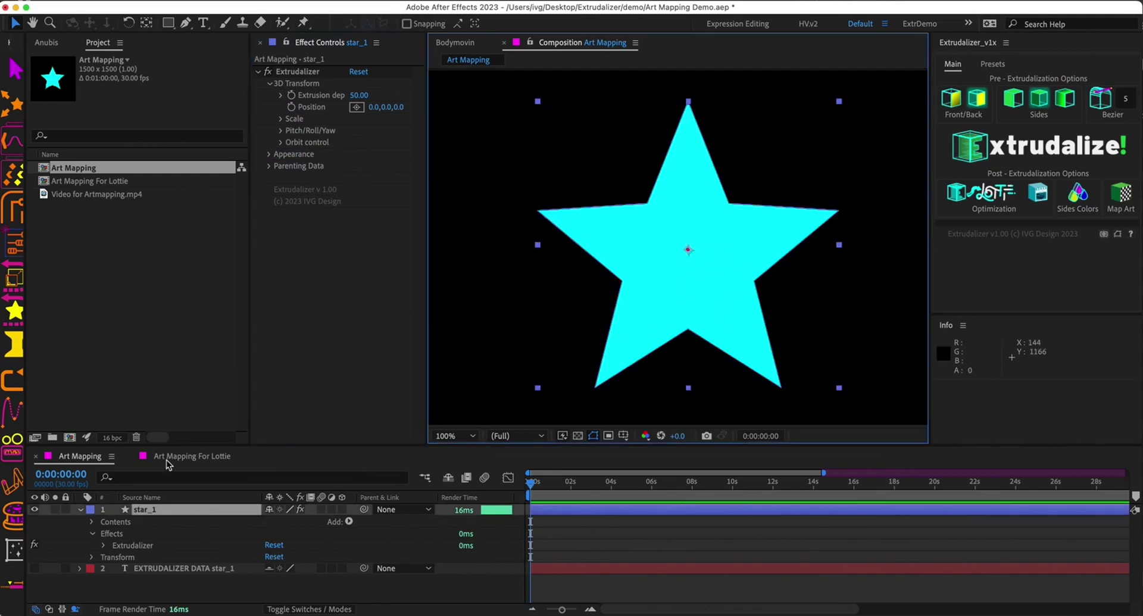
# Use Extrudalizer's Map Art to create templates for star_1's Front and Back faces.
pyautogui.click(1121, 193)
pyautogui.moveTo(866, 374); pyautogui.dragTo(709, 205)
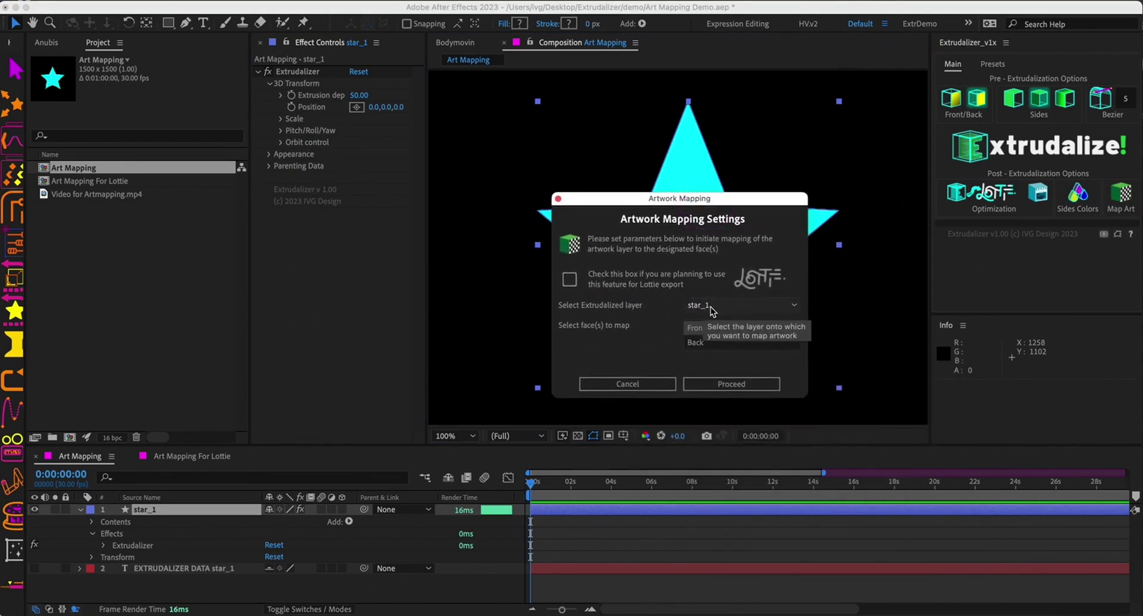
pyautogui.click(715, 307)
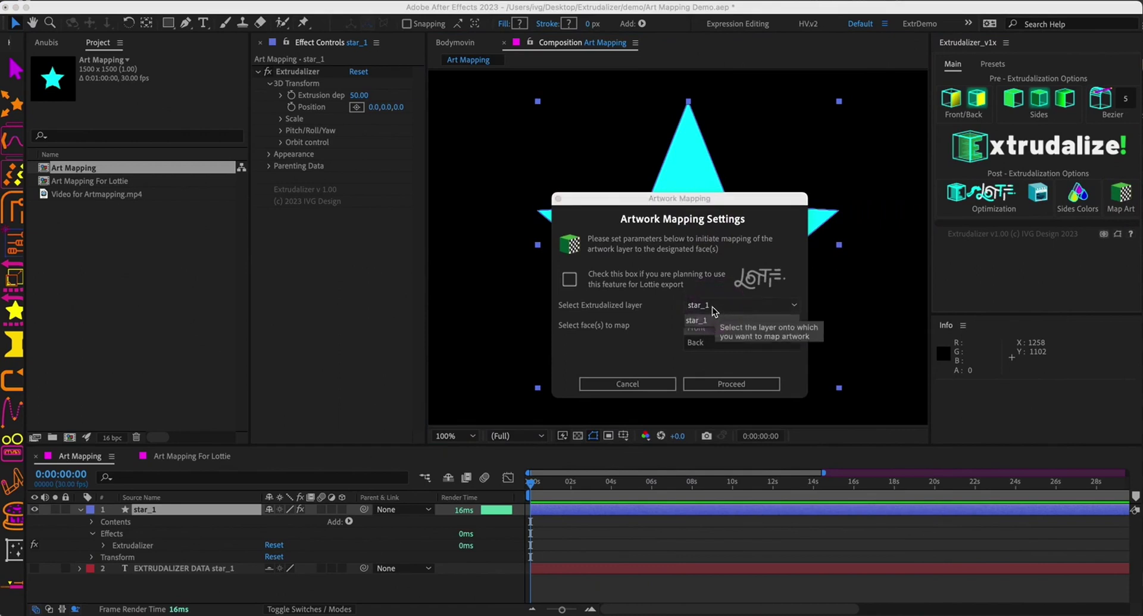
pyautogui.click(714, 309)
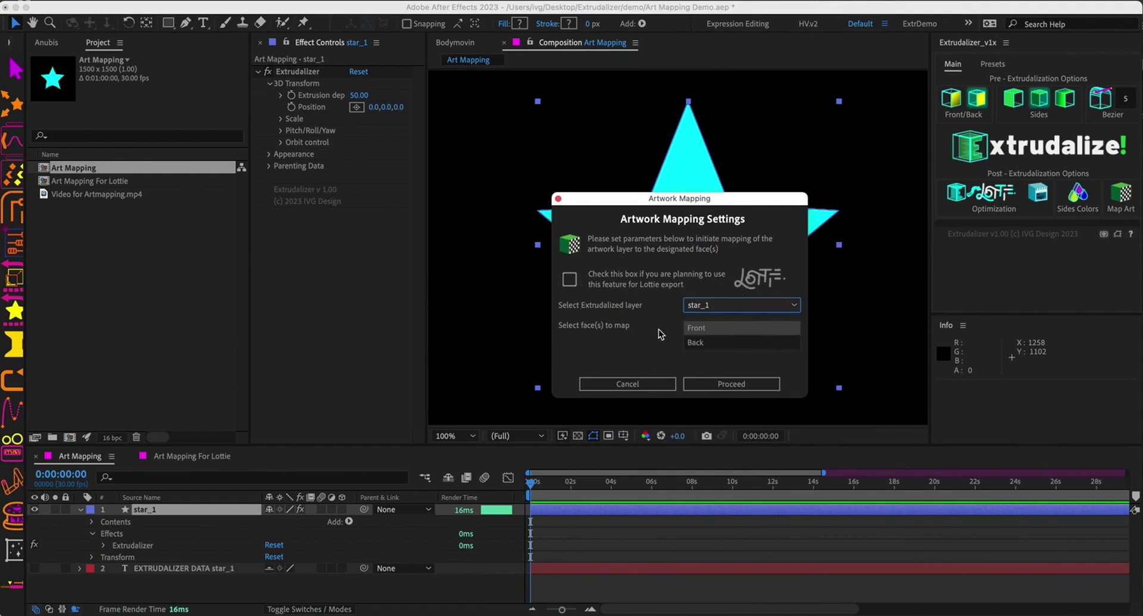
pyautogui.click(702, 340)
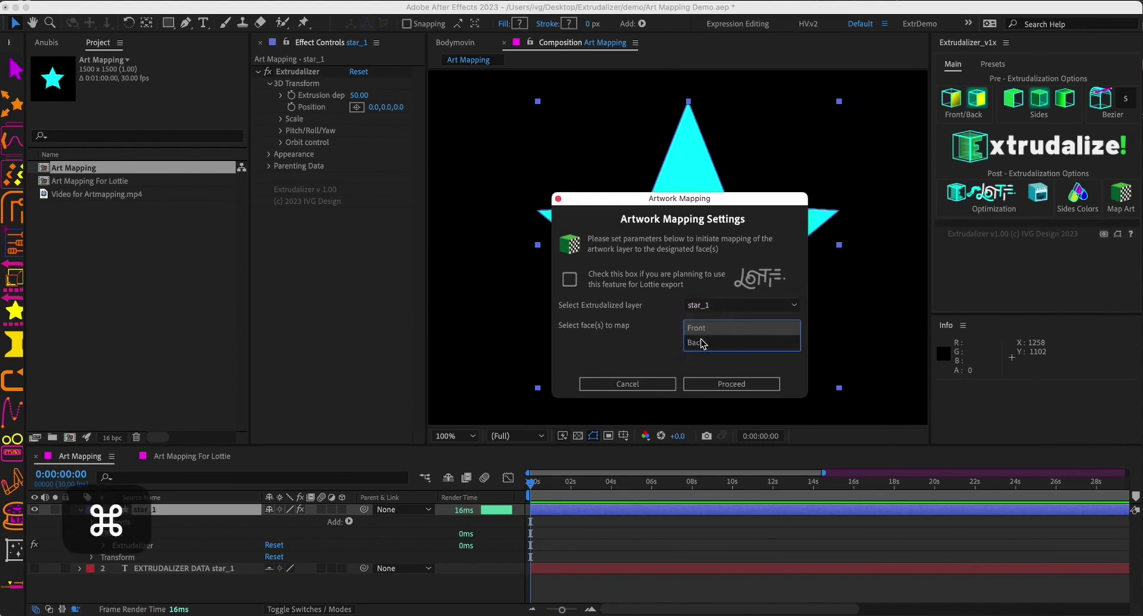
pyautogui.keyDown('shift'); pyautogui.click(702, 342); pyautogui.keyUp('shift')
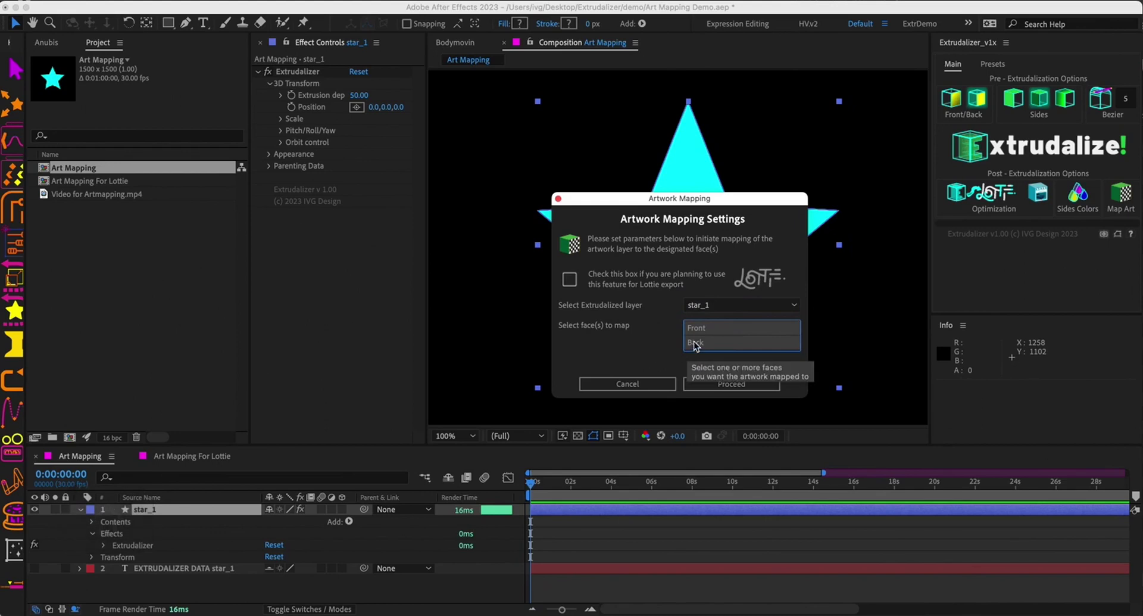
pyautogui.click(734, 382)
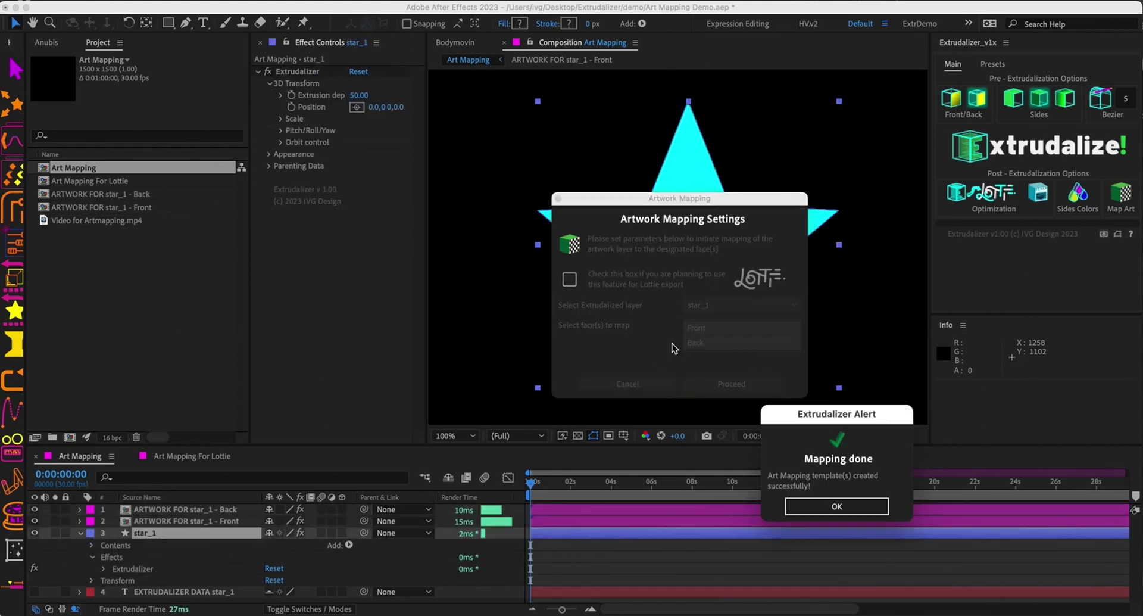
# Dismiss the Extrudalizer alert and open the ARTWORK FOR star_1 - Front precomp.
pyautogui.click(836, 506)
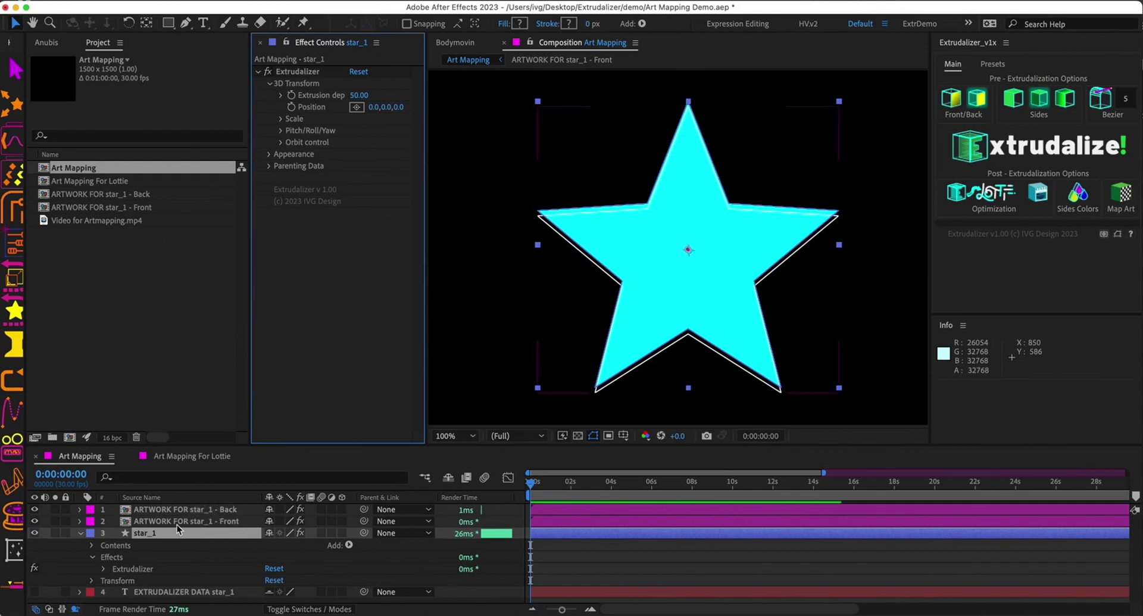
pyautogui.click(79, 515)
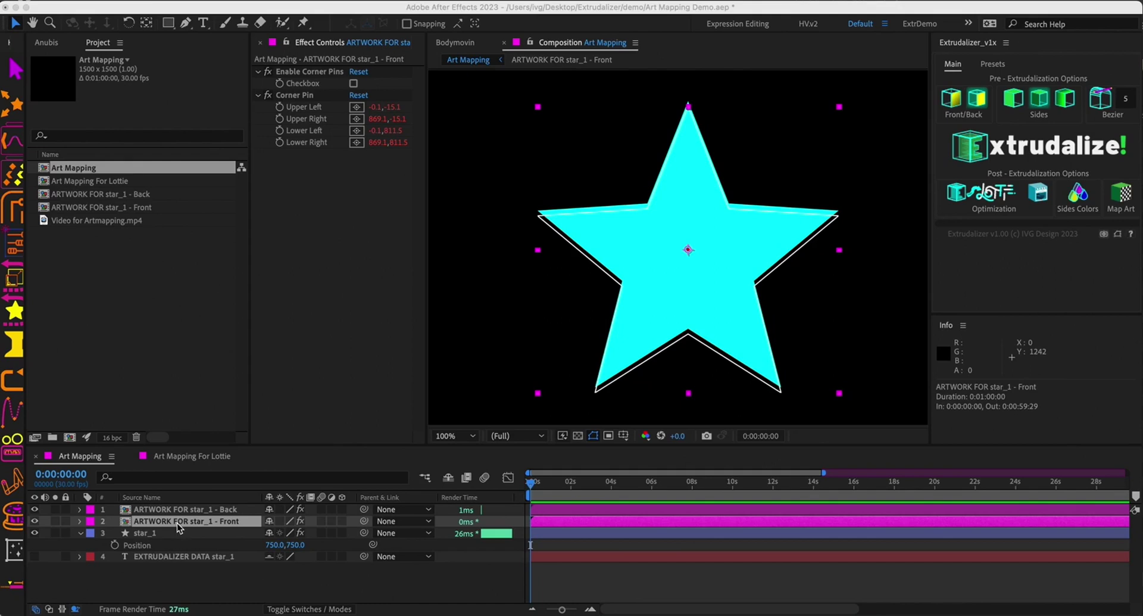
pyautogui.doubleClick(177, 521)
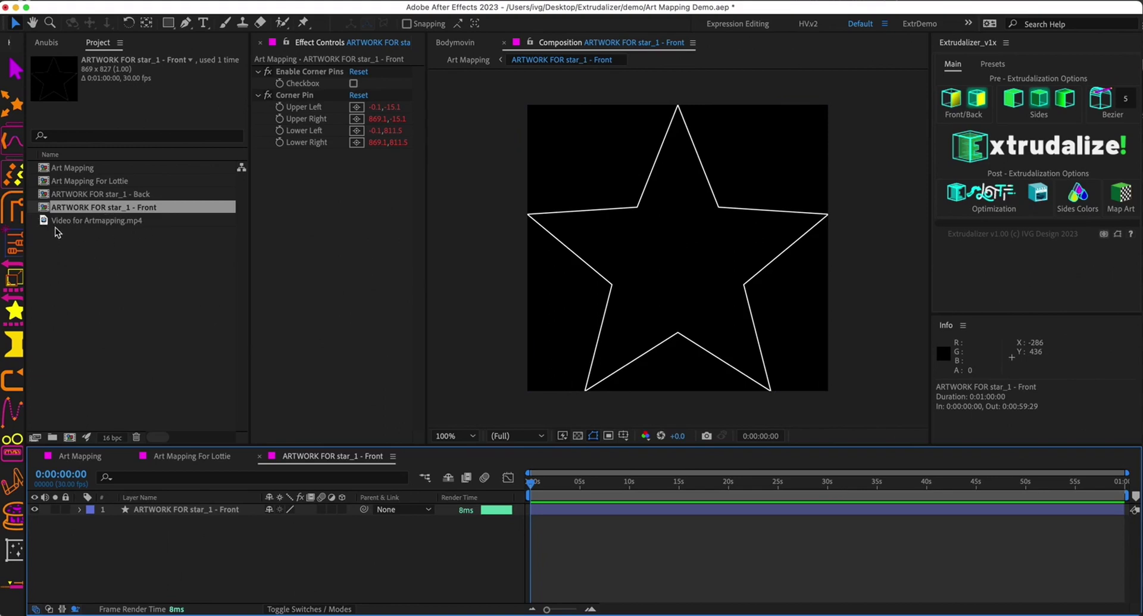
# Add Video for Artmapping.mp4 to the Front artwork comp and scale it to 40%.
pyautogui.moveTo(85, 226); pyautogui.dragTo(698, 248)
pyautogui.scroll(-2, 695, 244)
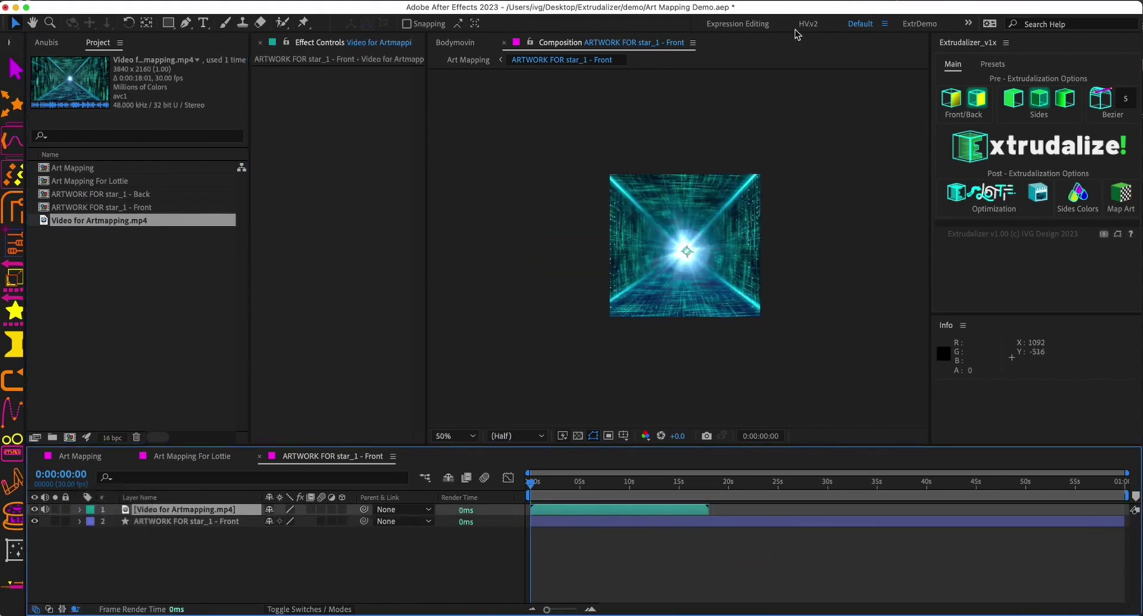
pyautogui.click(153, 511)
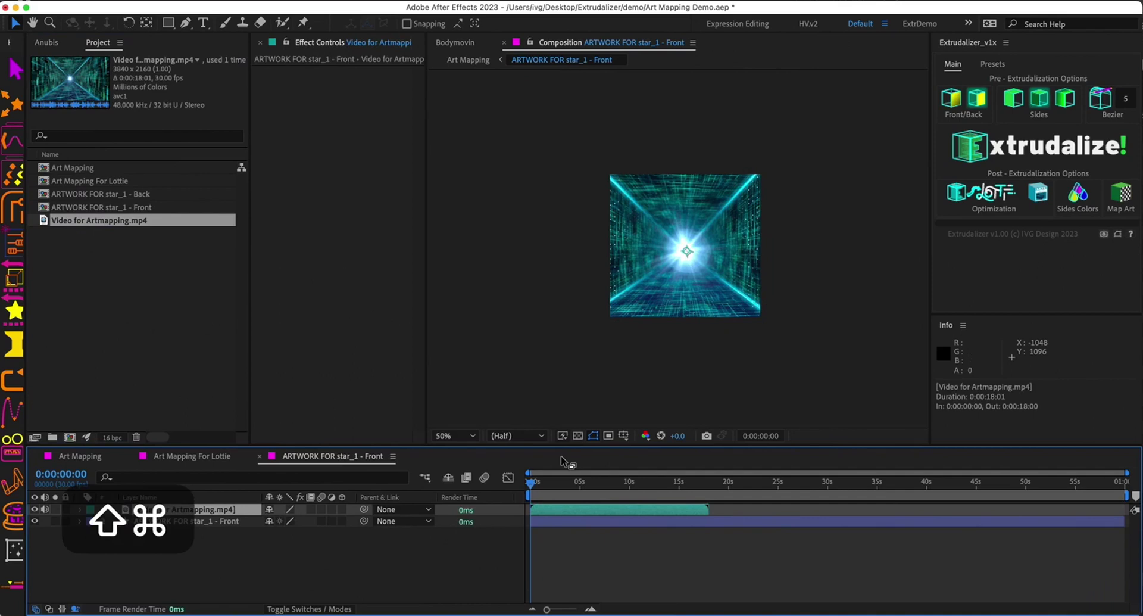
pyautogui.press('shift+super+minus')
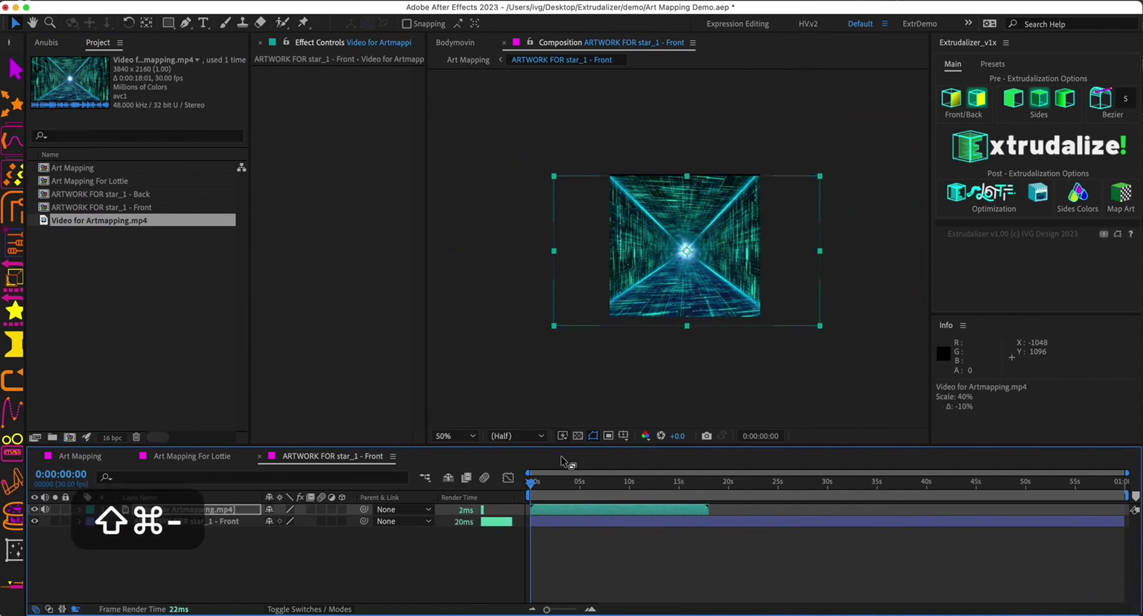
pyautogui.press('shift+super+minus')
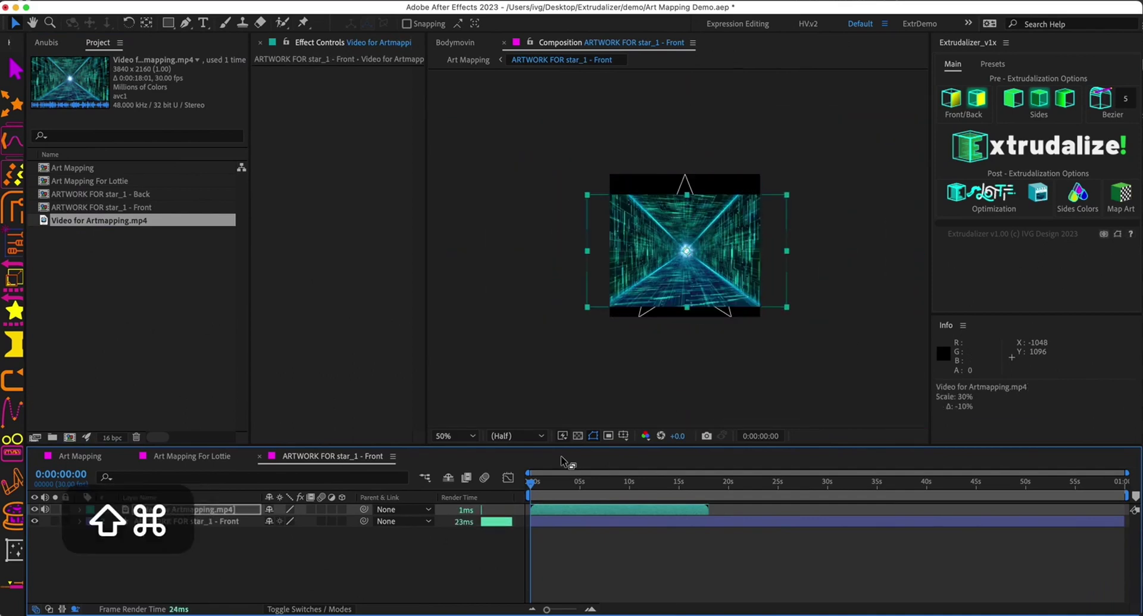
pyautogui.press('shift+super+plus')
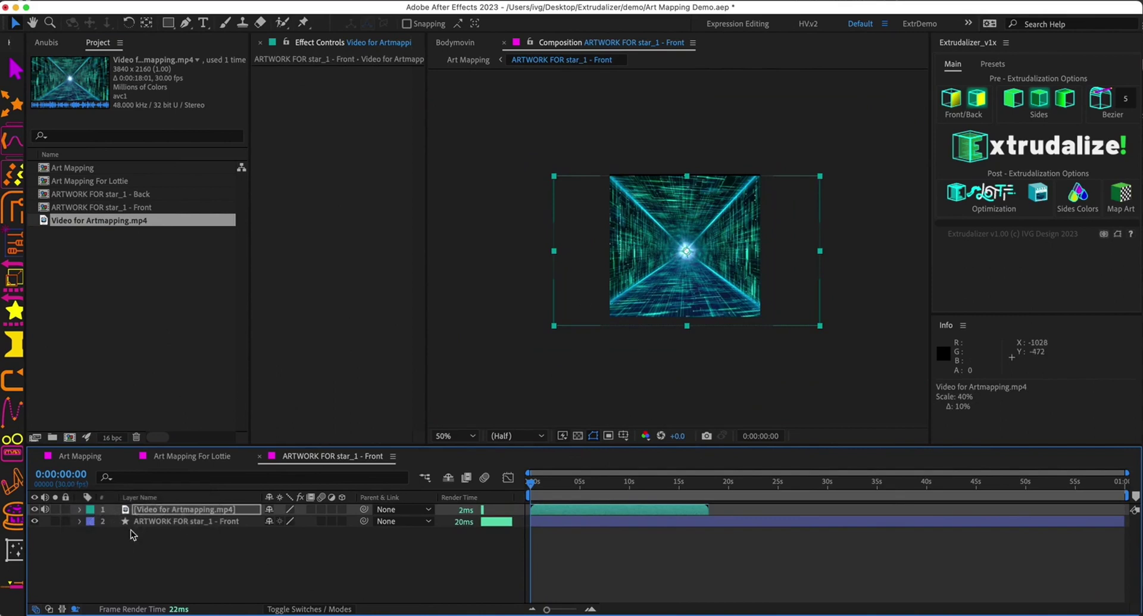
# Expand the star layer's ORIGIN SHAPE Fill 1 and set its opacity to 100%.
pyautogui.click(195, 522)
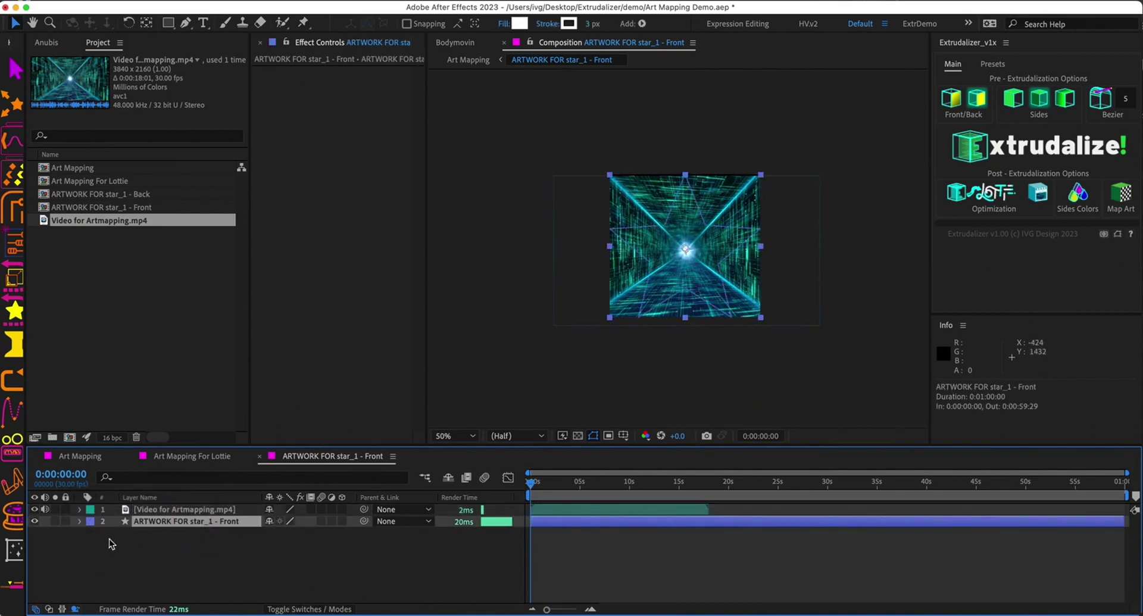
pyautogui.click(80, 521)
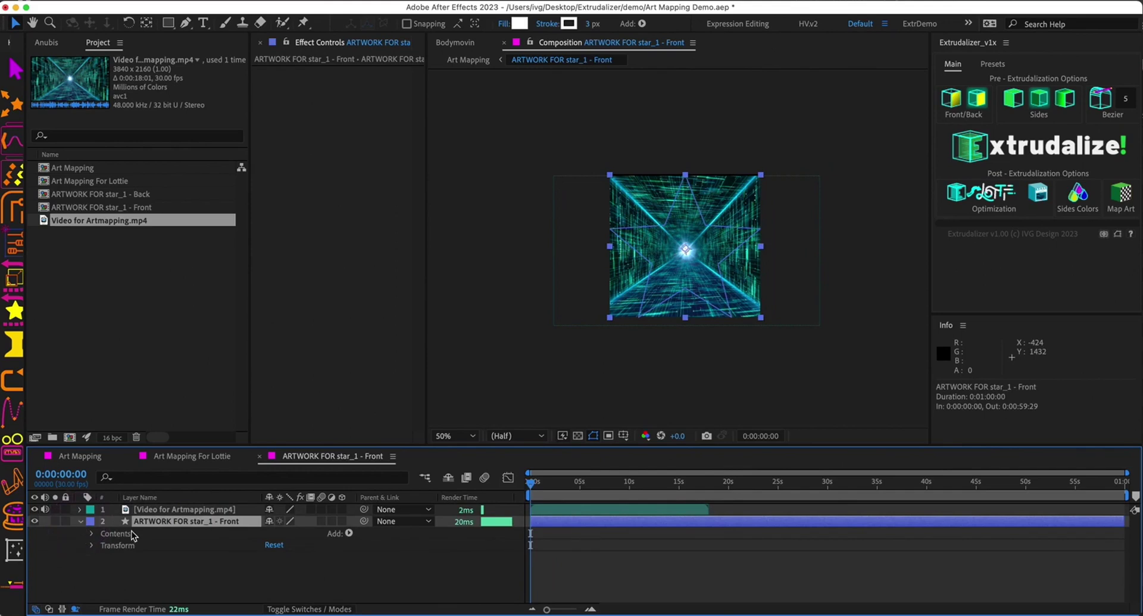
pyautogui.click(92, 534)
pyautogui.click(104, 545)
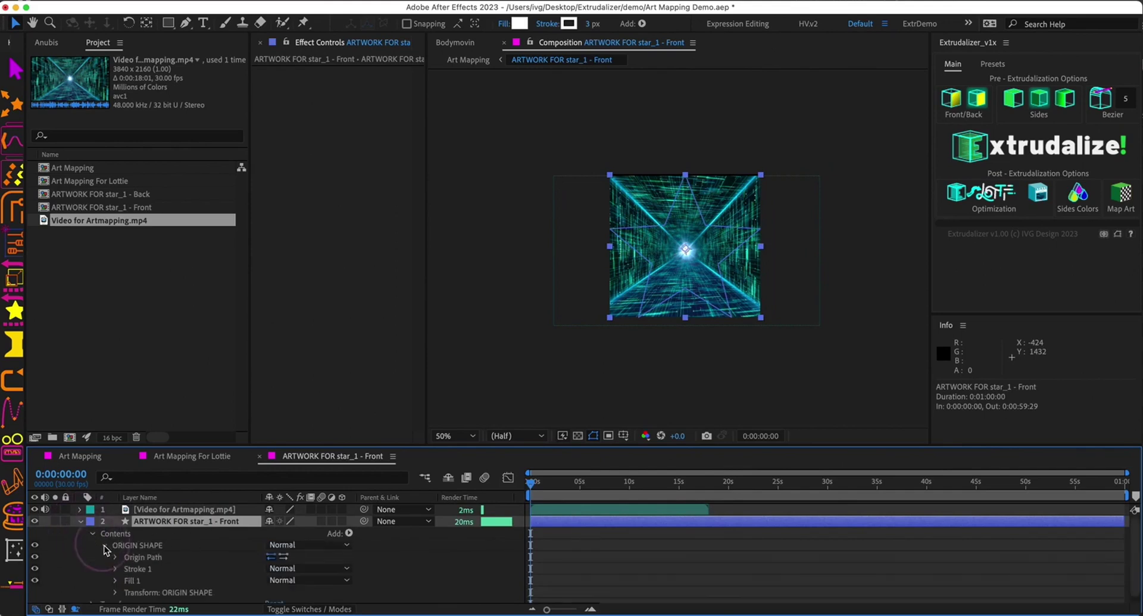
pyautogui.click(127, 583)
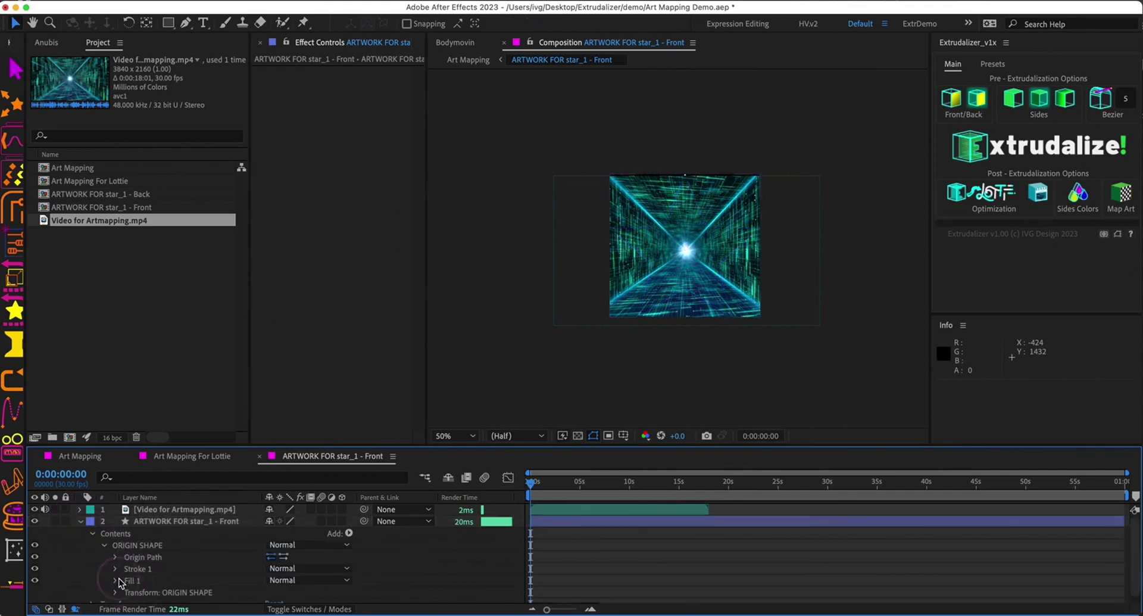
pyautogui.click(115, 580)
pyautogui.scroll(-1, 234, 563)
pyautogui.moveTo(271, 572); pyautogui.dragTo(582, 575)
pyautogui.scroll(5, 258, 549)
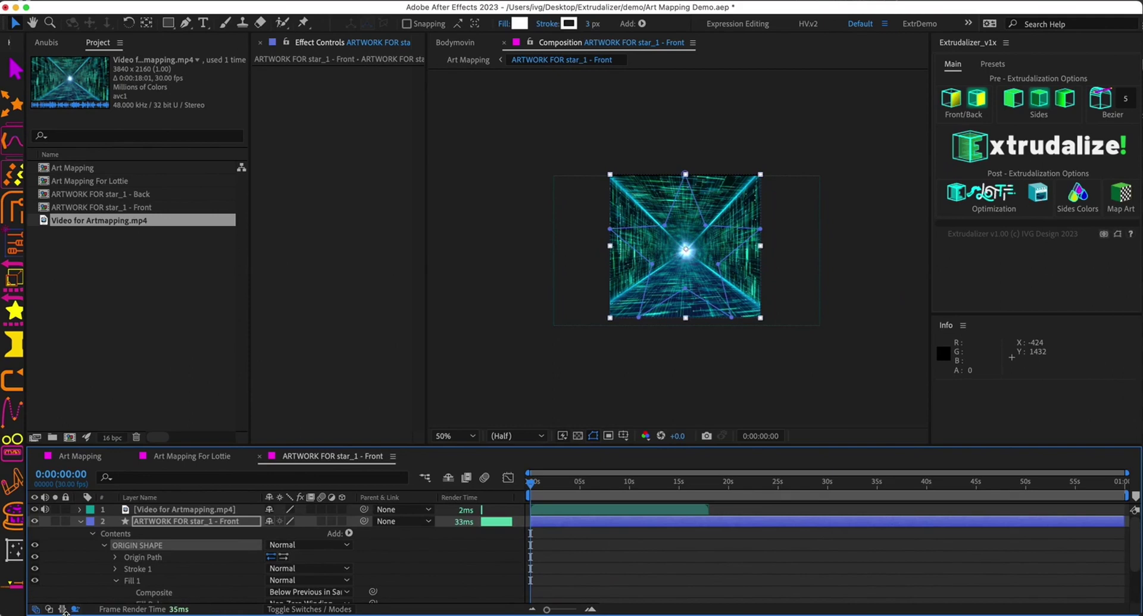
# Set the star layer as the video's Track Matte so it shows only inside the star.
pyautogui.click(289, 608)
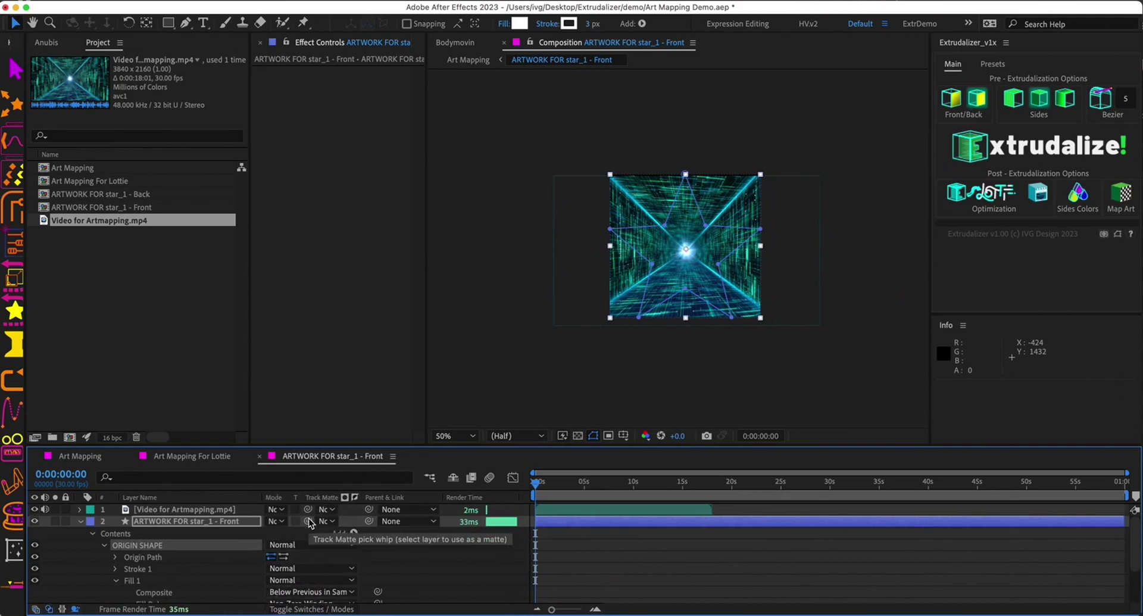
pyautogui.moveTo(307, 521); pyautogui.dragTo(239, 523)
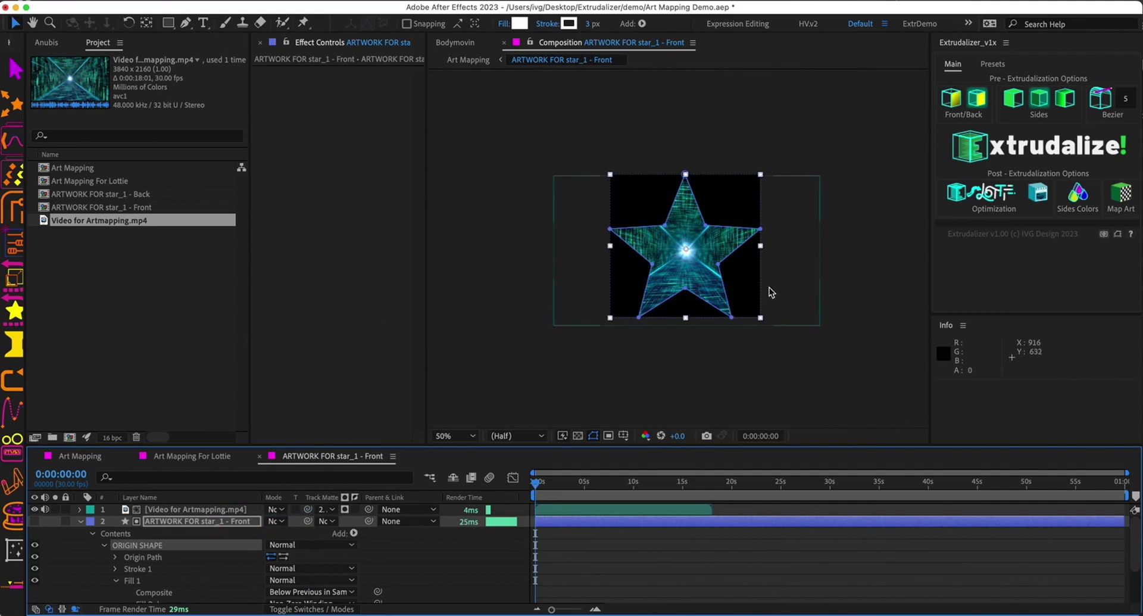
pyautogui.click(809, 281)
pyautogui.scroll(2, 770, 256)
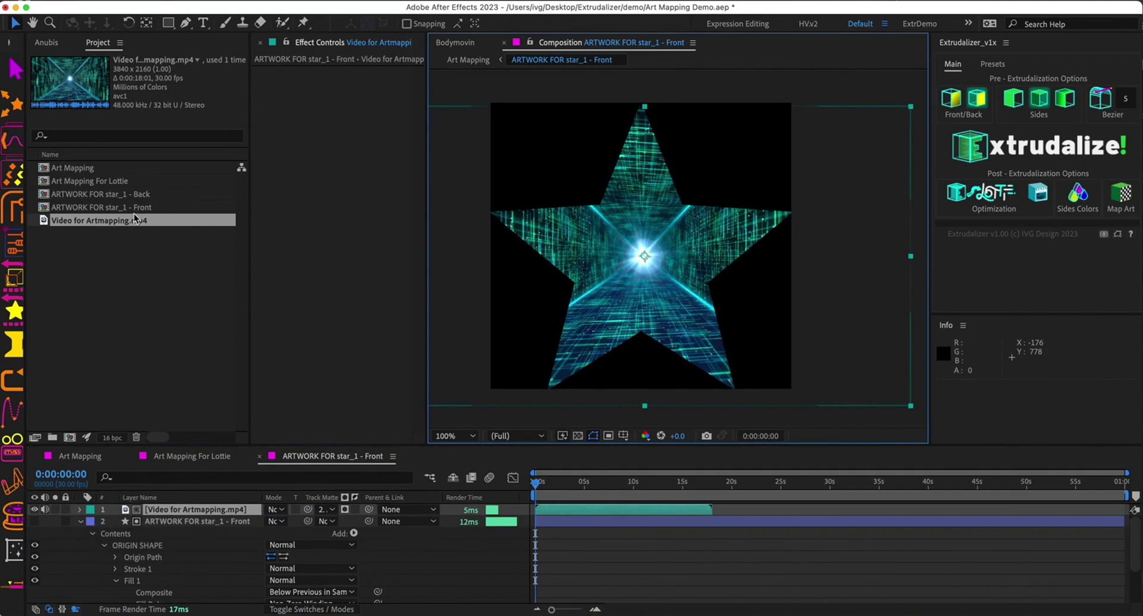
# Add the video to the Back artwork comp and scale it to 40%, matching the Front.
pyautogui.doubleClick(143, 196)
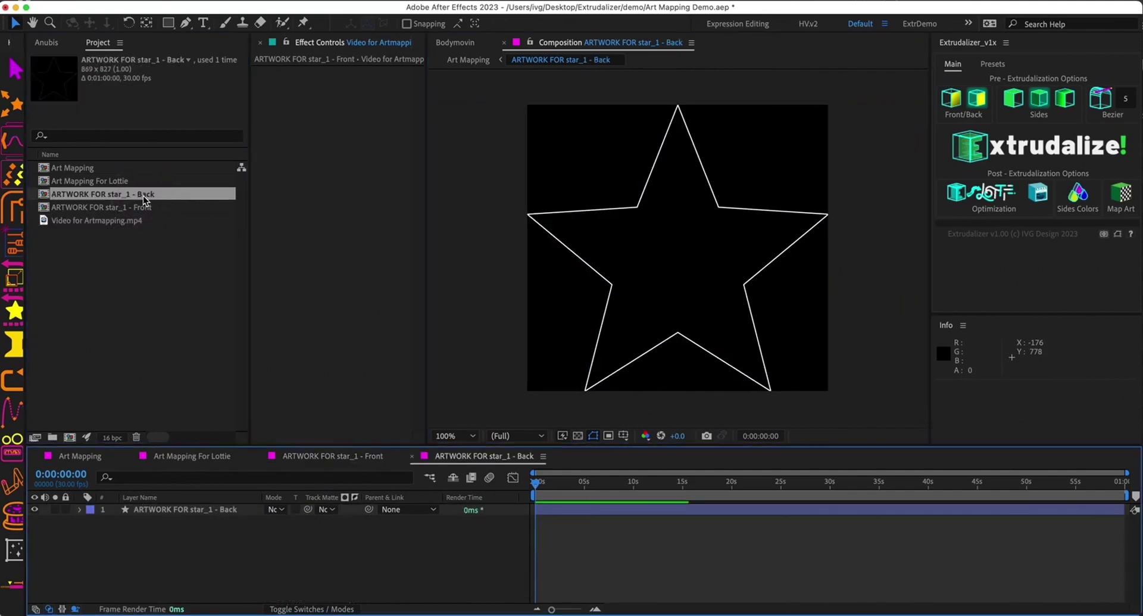
pyautogui.moveTo(70, 220); pyautogui.dragTo(160, 516)
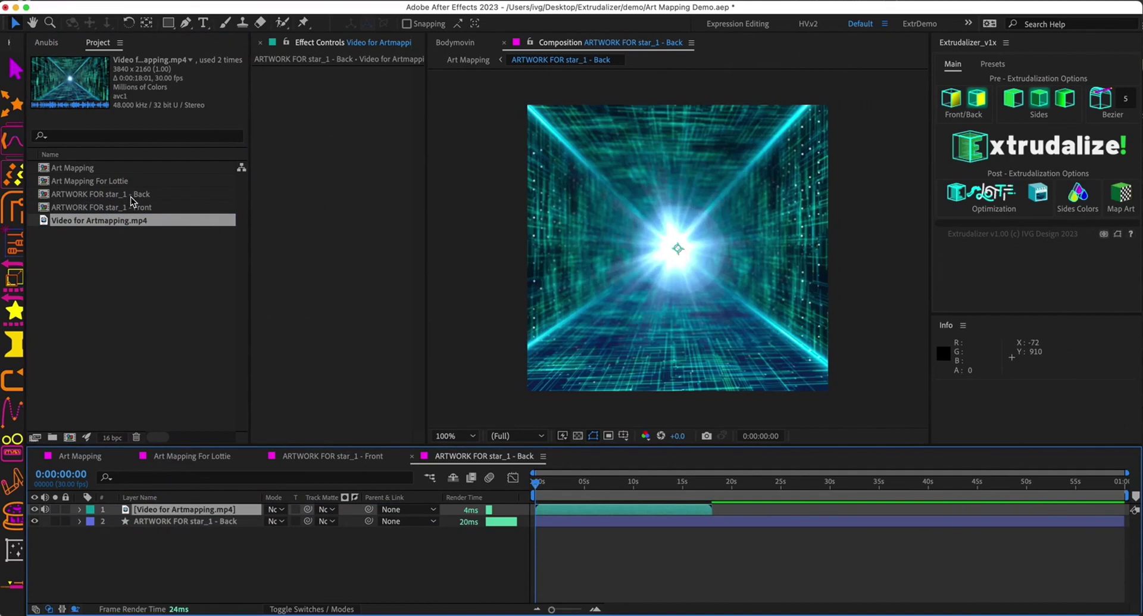
pyautogui.click(367, 458)
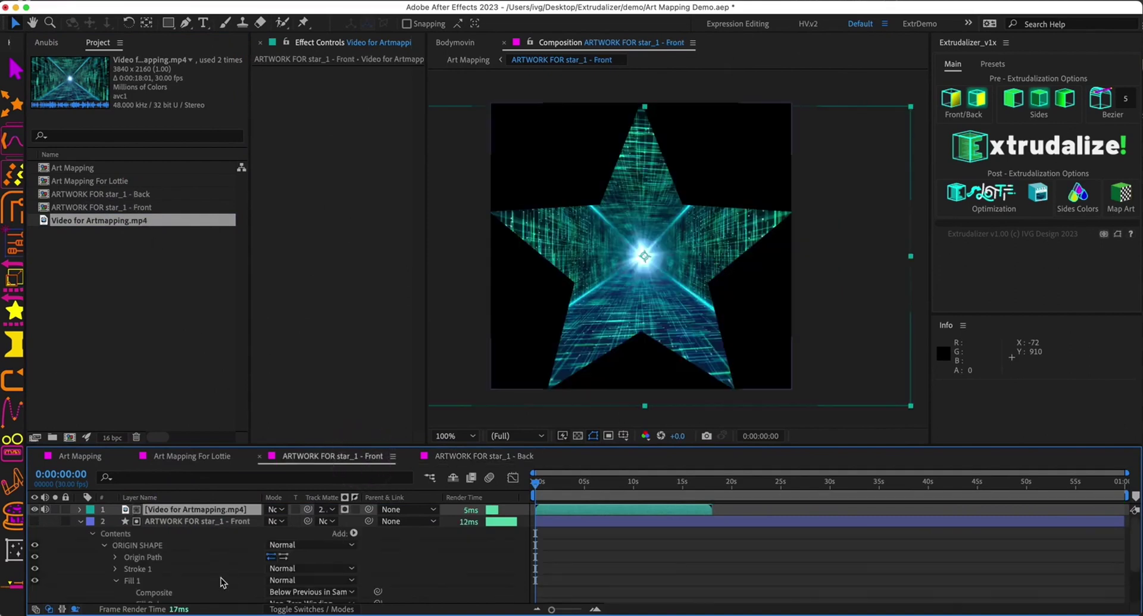
pyautogui.click(204, 521)
pyautogui.press('s')
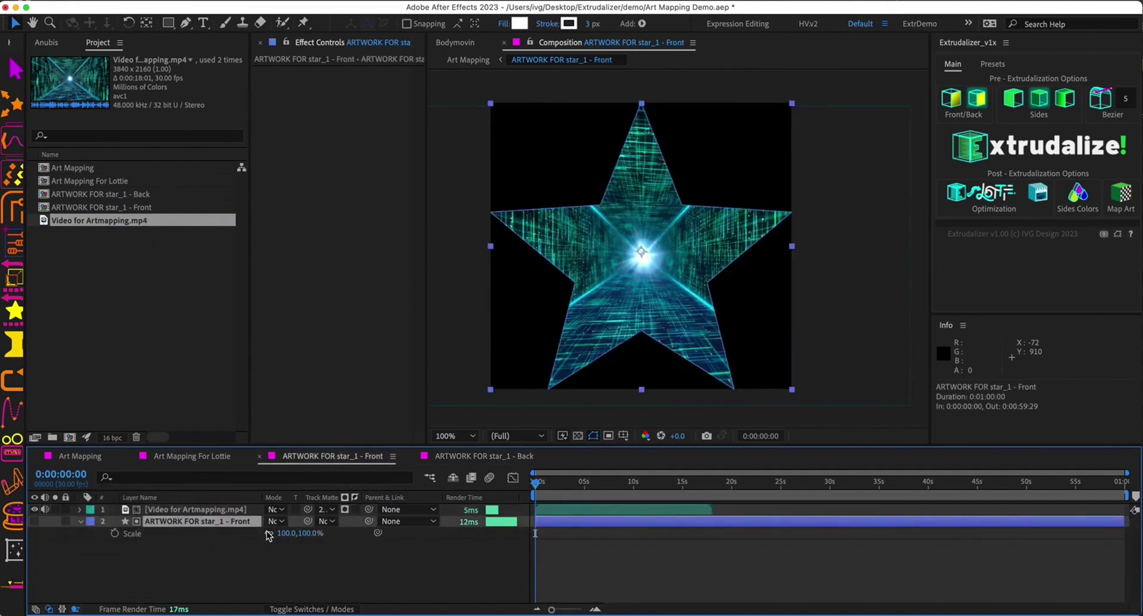
pyautogui.click(224, 509)
pyautogui.press('s')
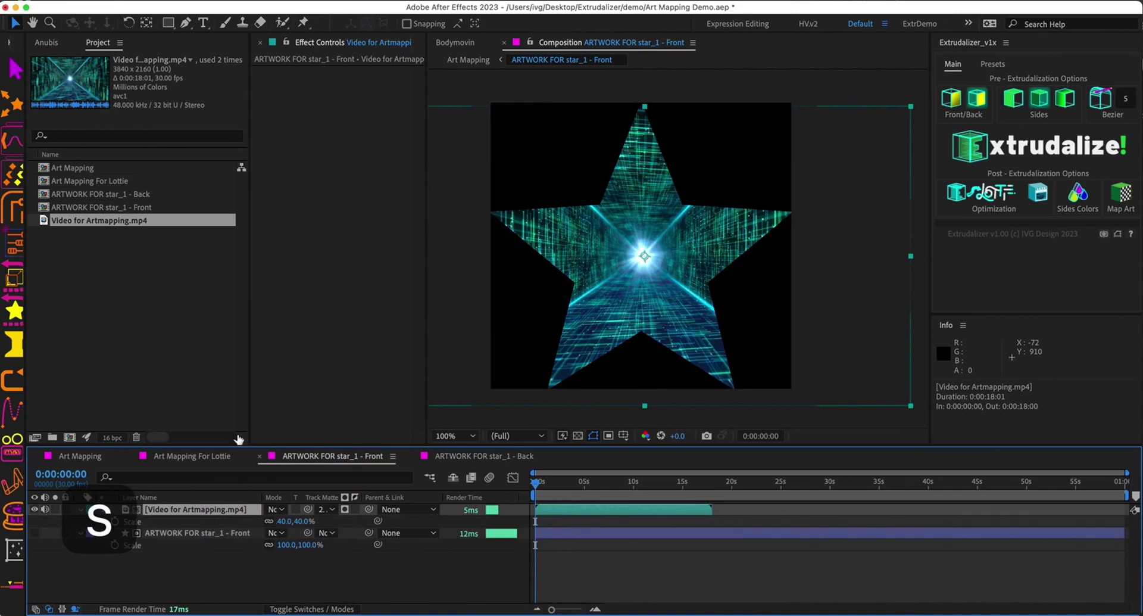
pyautogui.click(476, 459)
pyautogui.press('s')
pyautogui.click(289, 521)
pyautogui.write('40')
pyautogui.press('Return')
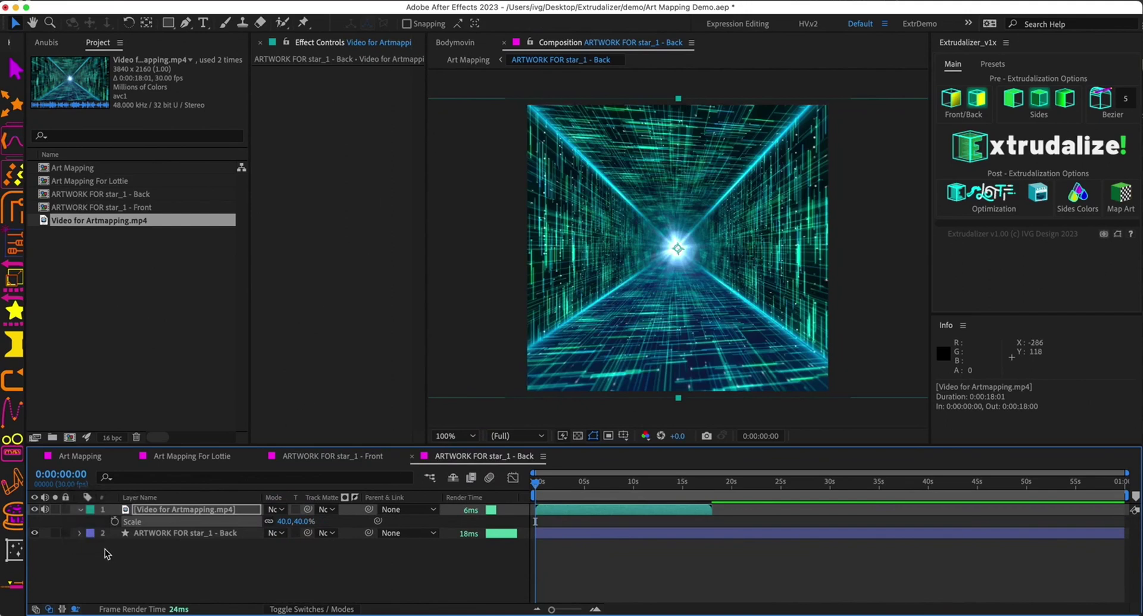
# Expand the Back star's Fill 1 settings and make the star layer the video's Track Matte.
pyautogui.click(80, 533)
pyautogui.click(91, 545)
pyautogui.click(104, 556)
pyautogui.scroll(-2, 107, 563)
pyautogui.click(126, 575)
pyautogui.click(115, 573)
pyautogui.scroll(-2, 116, 575)
pyautogui.click(271, 600)
pyautogui.scroll(4, 280, 511)
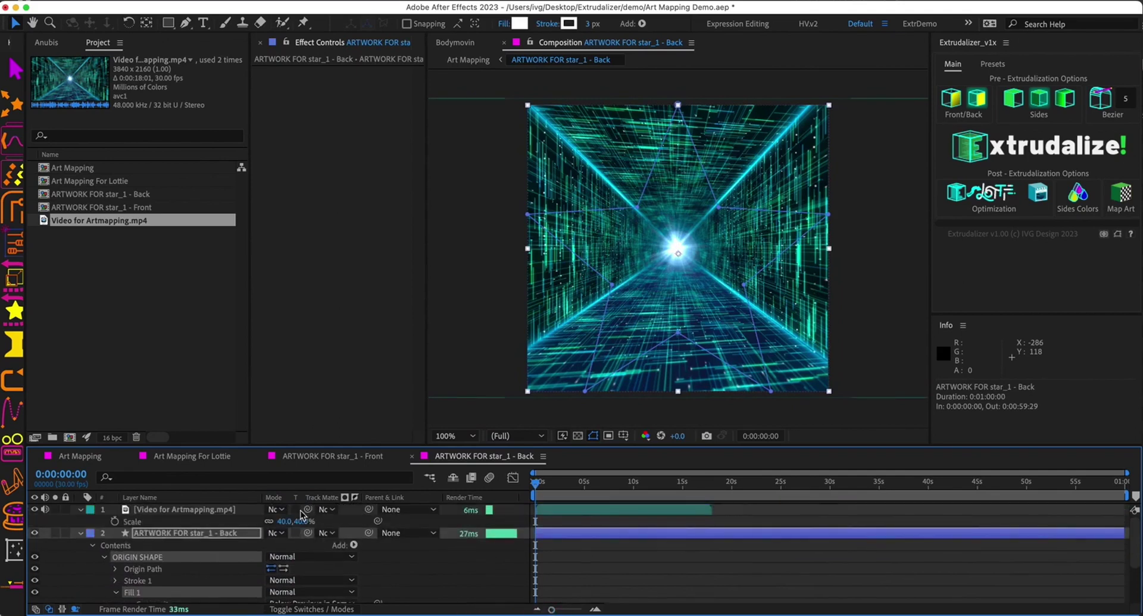
pyautogui.moveTo(308, 510); pyautogui.dragTo(236, 536)
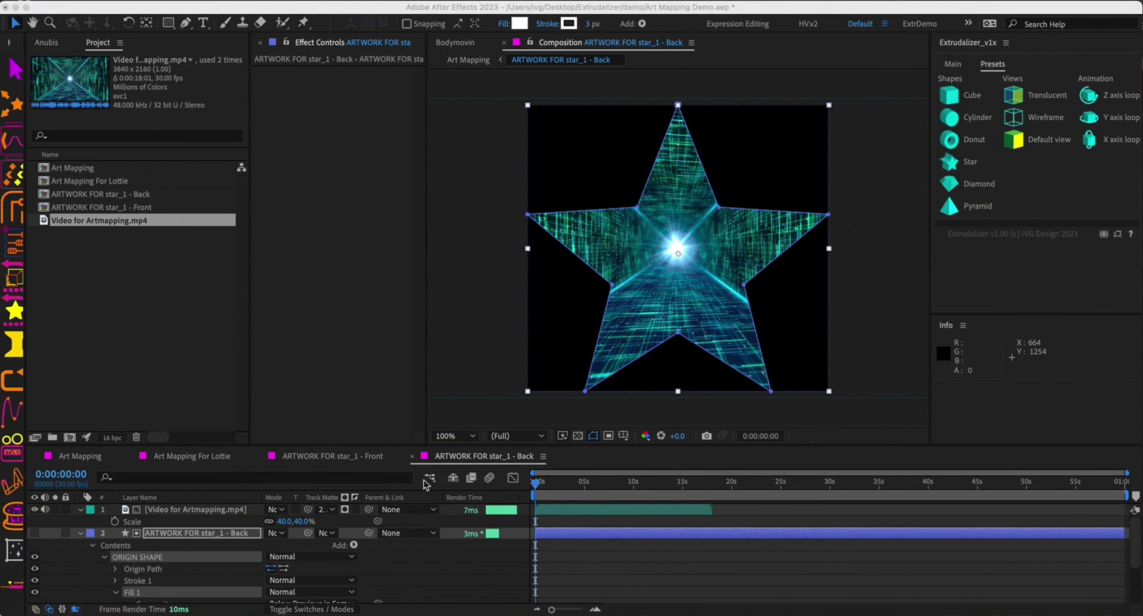
# In Art Mapping, enable Corner Pins and scrub the timeline to watch the mapped star rotate.
pyautogui.click(82, 458)
pyautogui.click(82, 457)
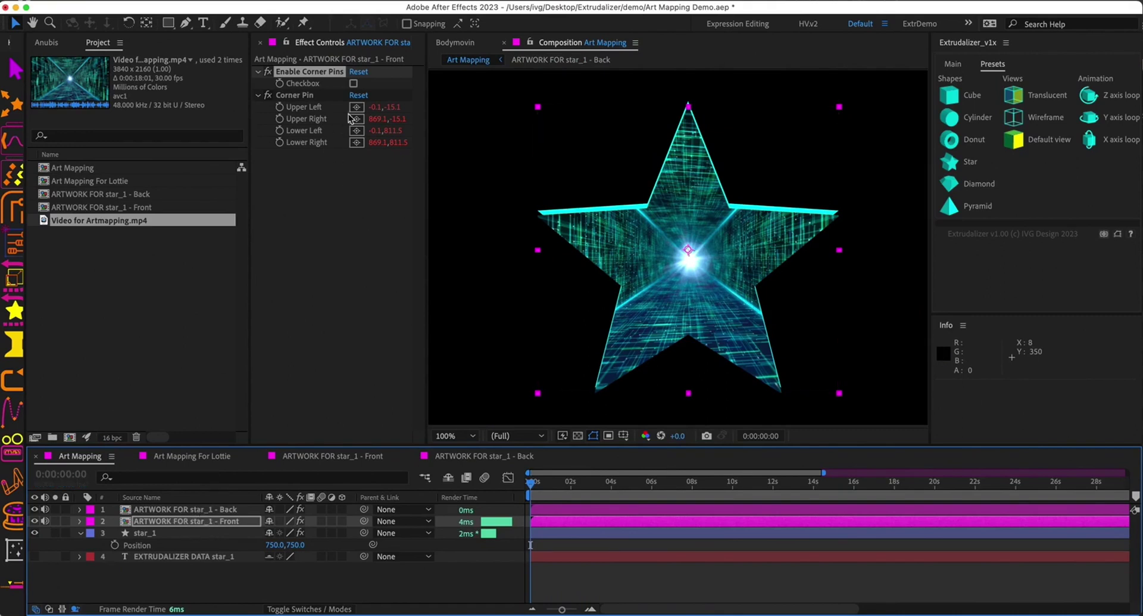
pyautogui.click(354, 83)
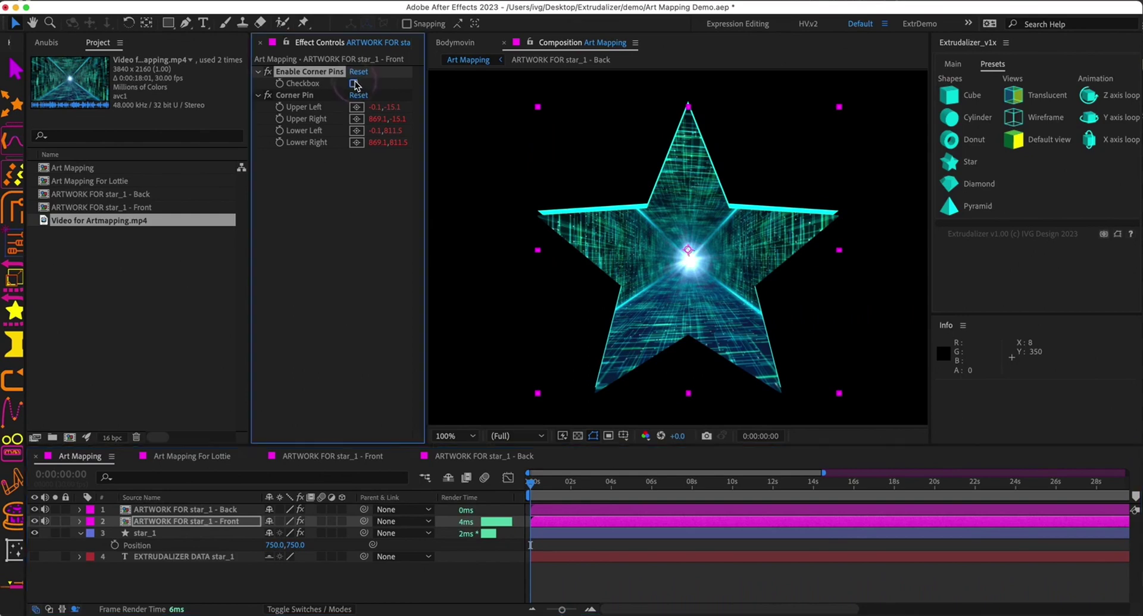
pyautogui.click(204, 511)
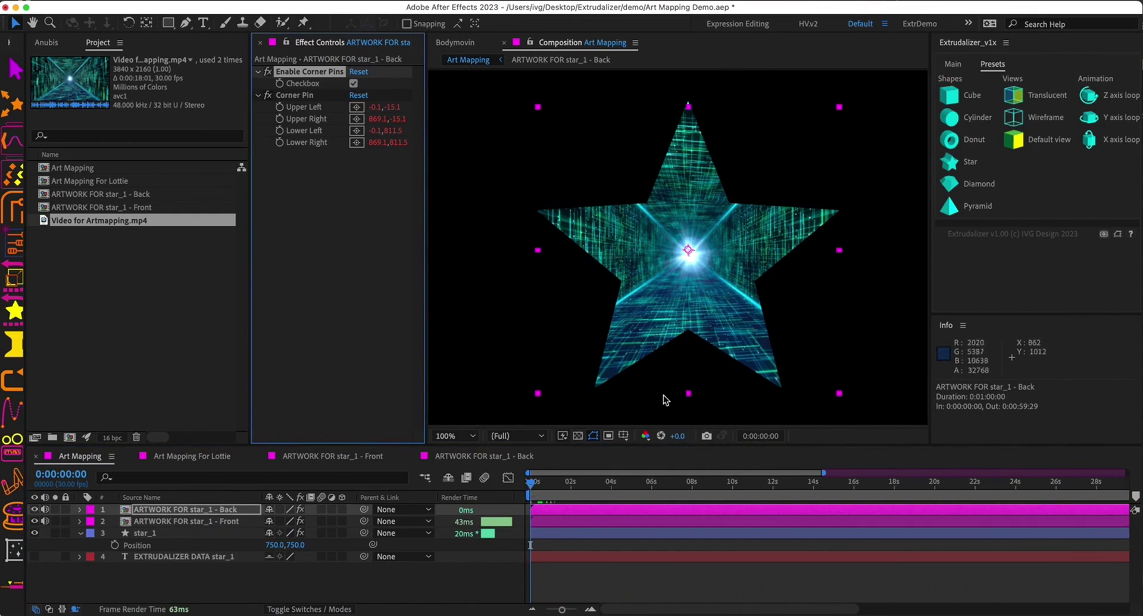
pyautogui.moveTo(534, 485); pyautogui.dragTo(627, 510)
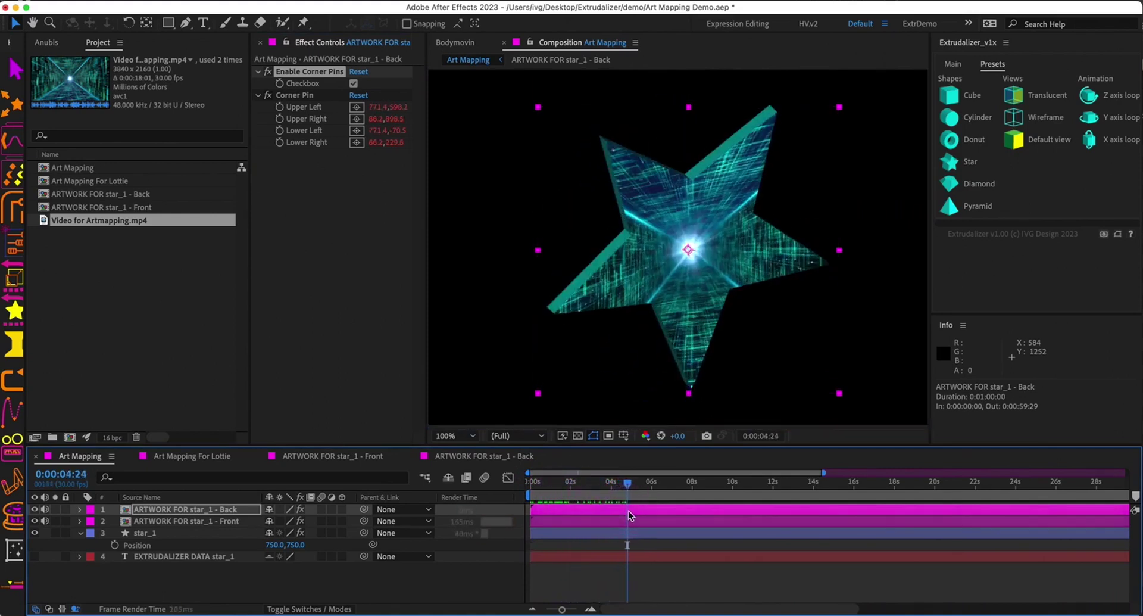
# Set star_1's Extrudalizer Position X to -46, Front scale 113% and Back scale 122%.
pyautogui.click(151, 535)
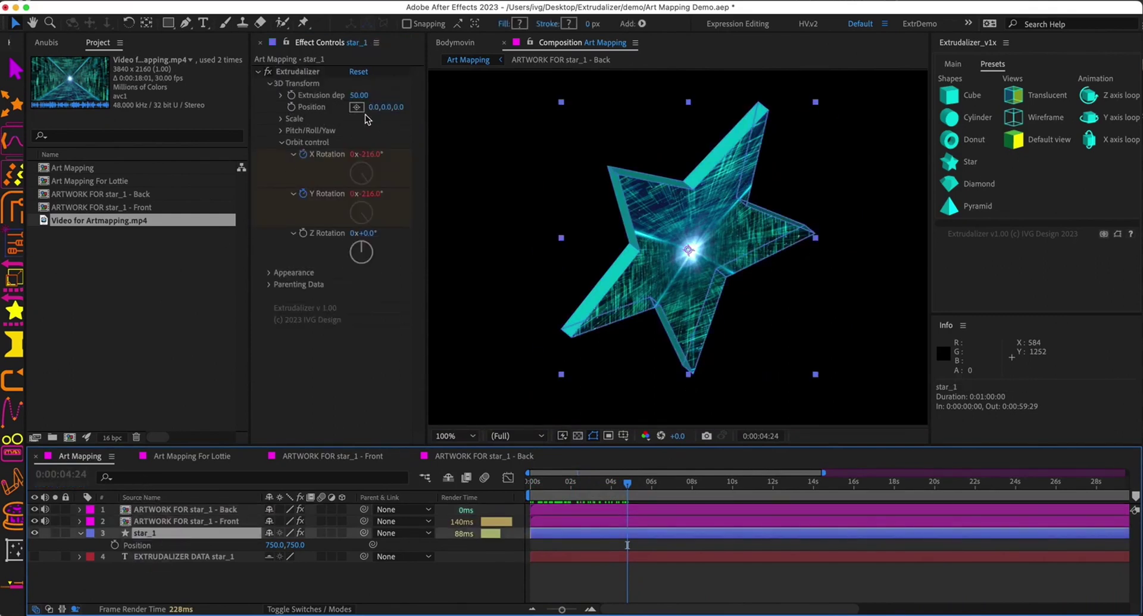
pyautogui.moveTo(374, 107); pyautogui.dragTo(328, 129)
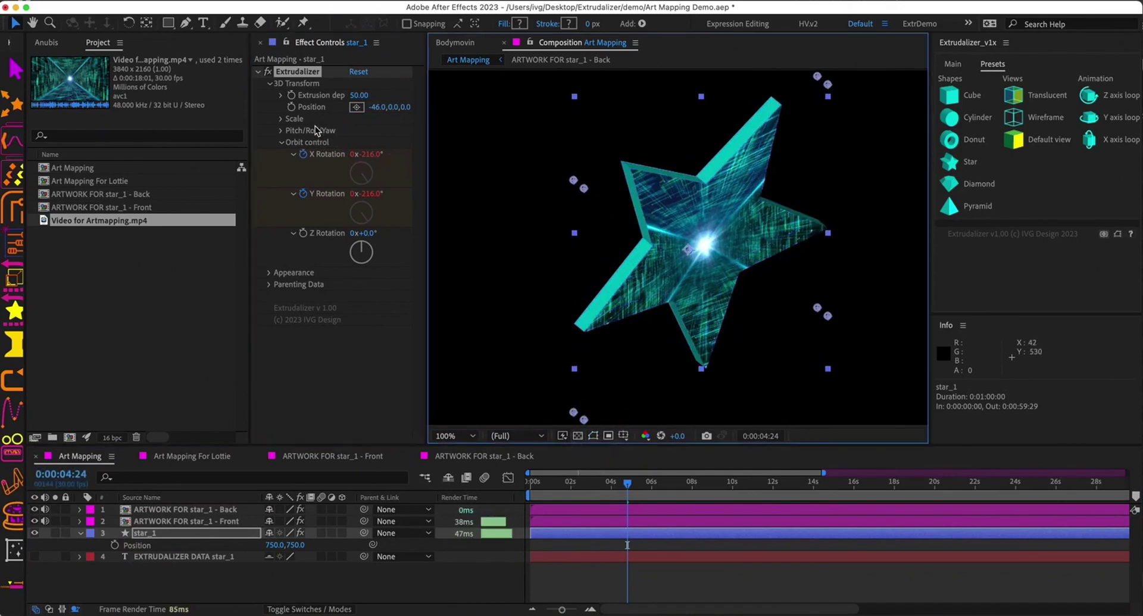
pyautogui.click(281, 118)
pyautogui.moveTo(359, 142); pyautogui.dragTo(398, 173)
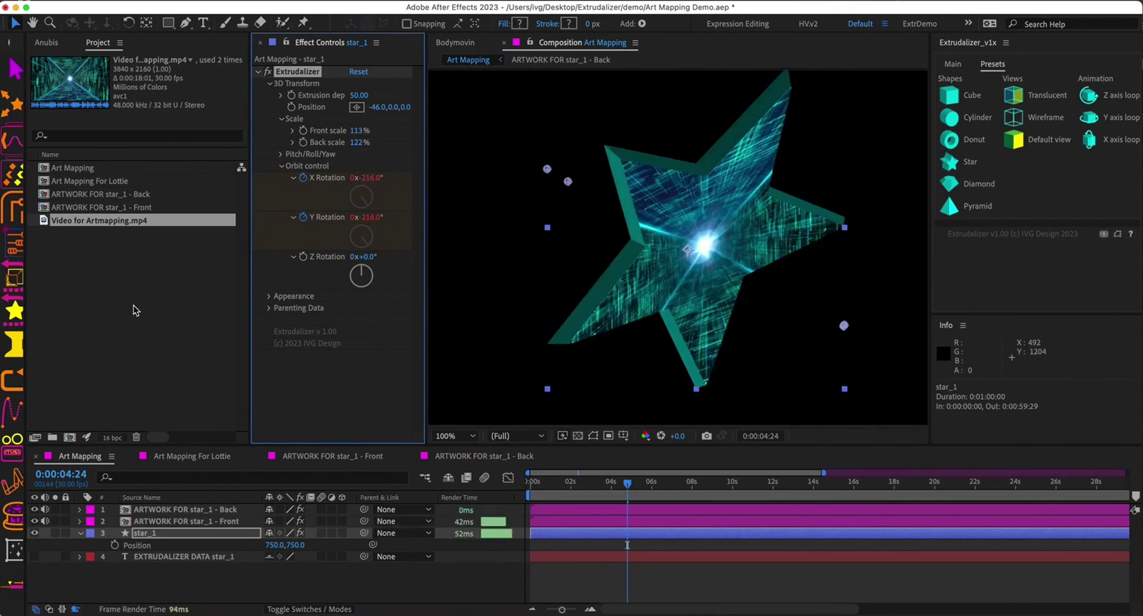
pyautogui.click(103, 180)
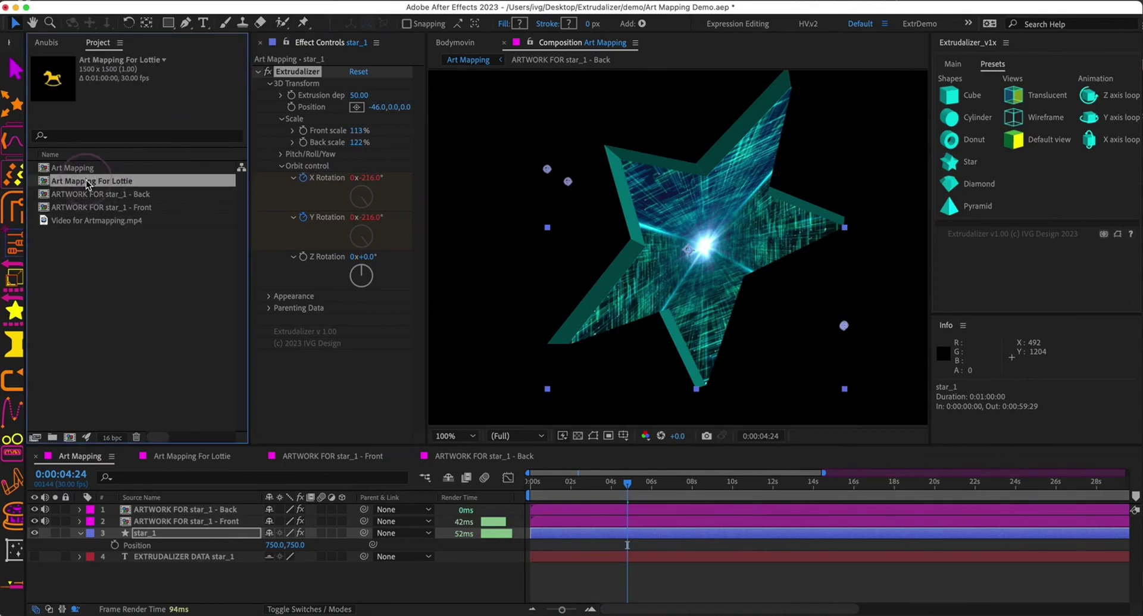
# In Art Mapping For Lottie, set the Rocking Horse's Orbit Y Rotation to 0° and preview.
pyautogui.doubleClick(86, 180)
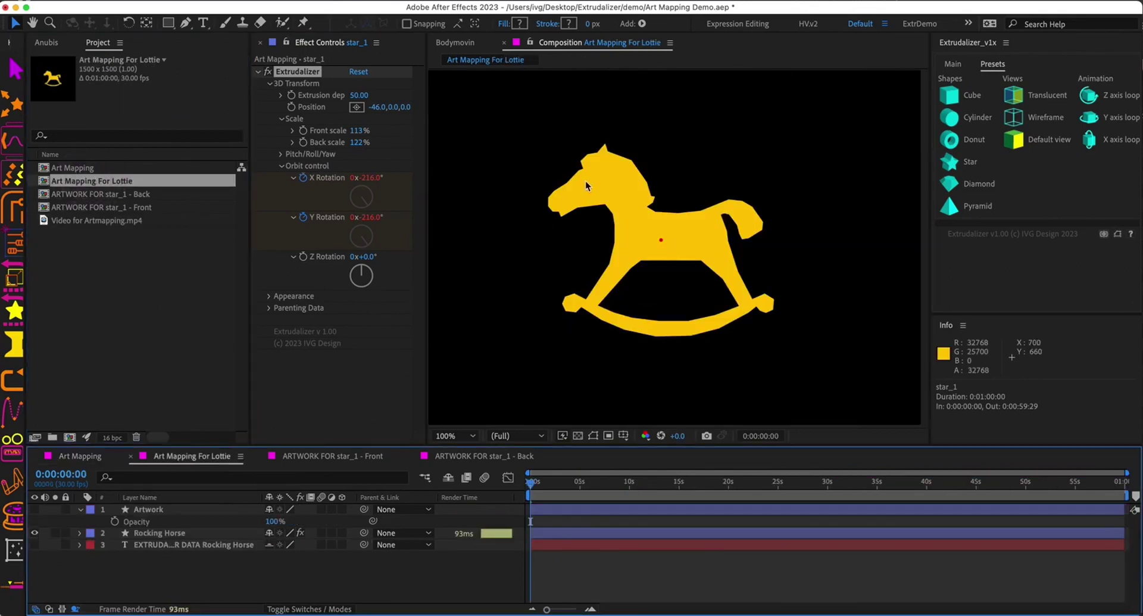
pyautogui.click(623, 240)
pyautogui.click(269, 83)
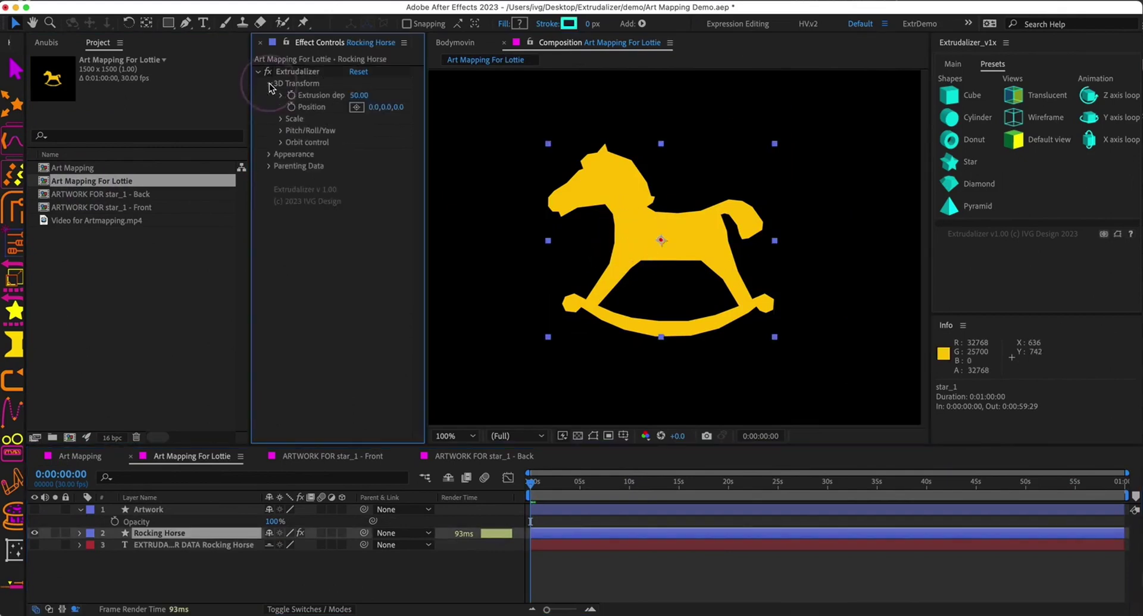
pyautogui.click(281, 119)
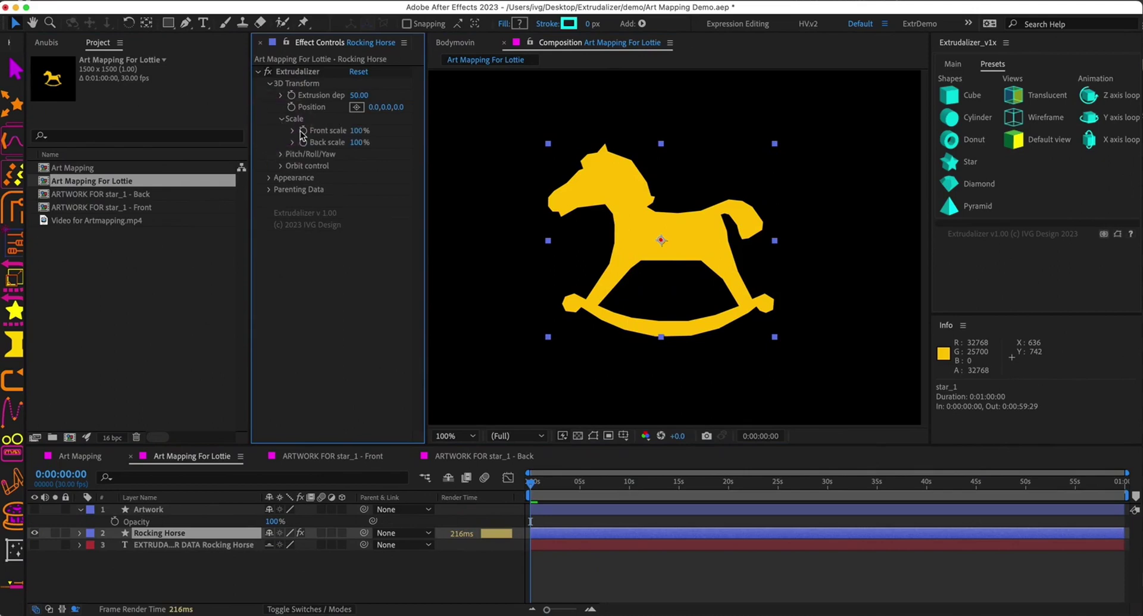
pyautogui.click(280, 166)
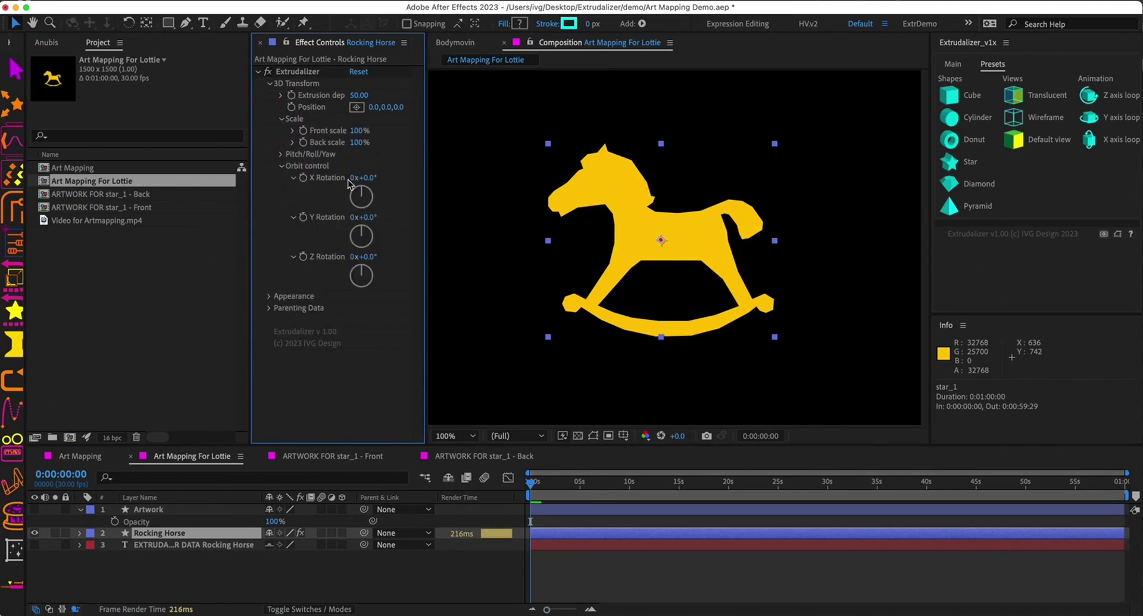
pyautogui.click(388, 217)
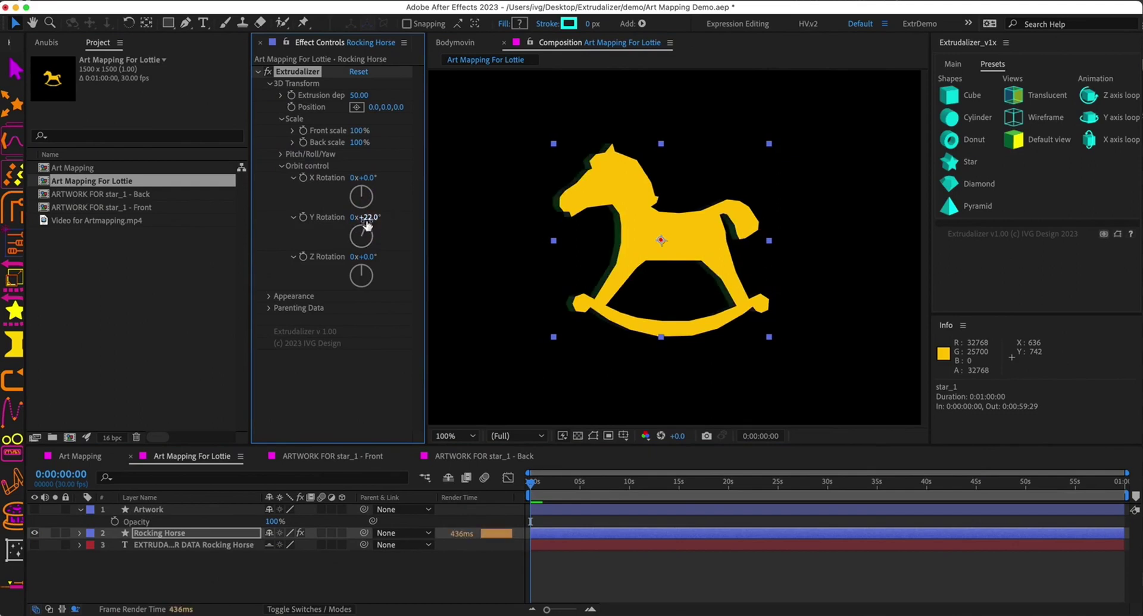
pyautogui.click(365, 218)
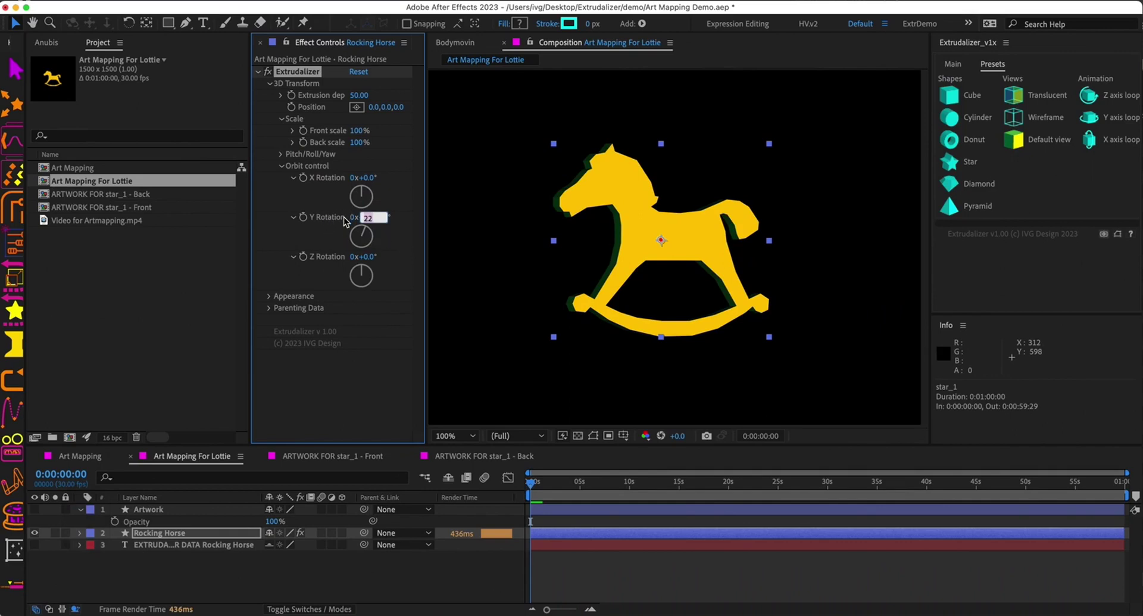
pyautogui.write('0x+0.0°')
pyautogui.press('Return')
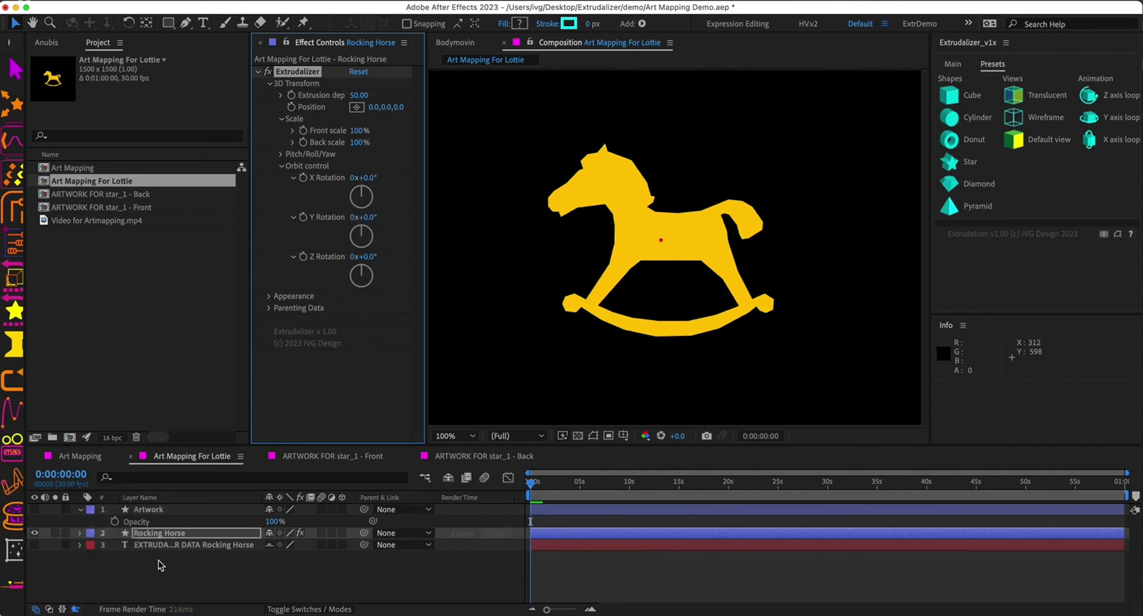
pyautogui.press('space')
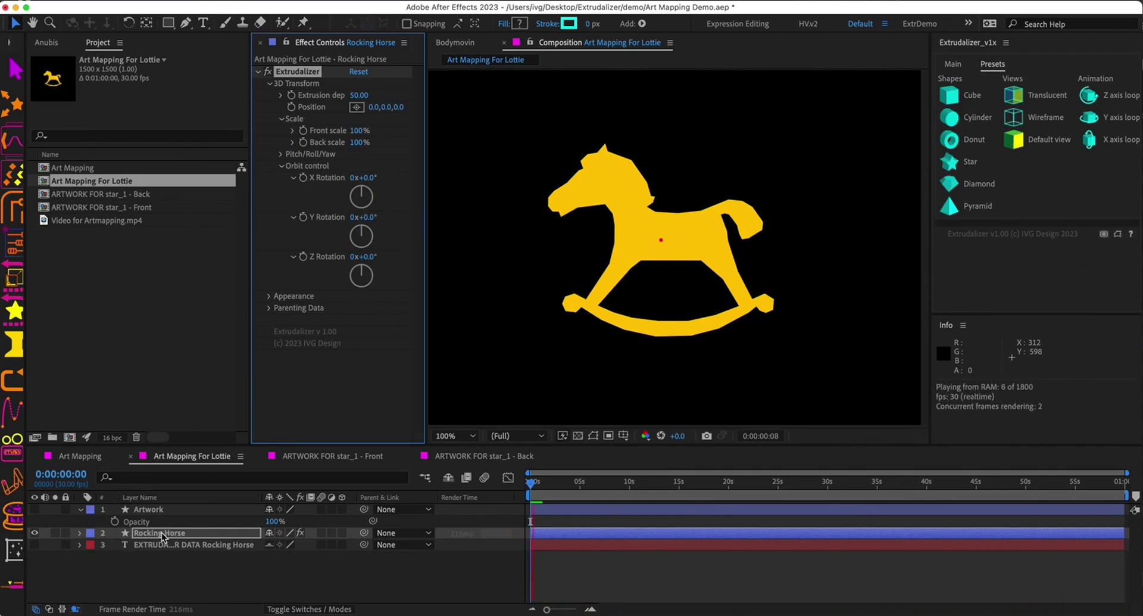
# Map art onto the Rocking Horse's Front and Back faces with Lottie-compatible mapping enabled.
pyautogui.click(954, 64)
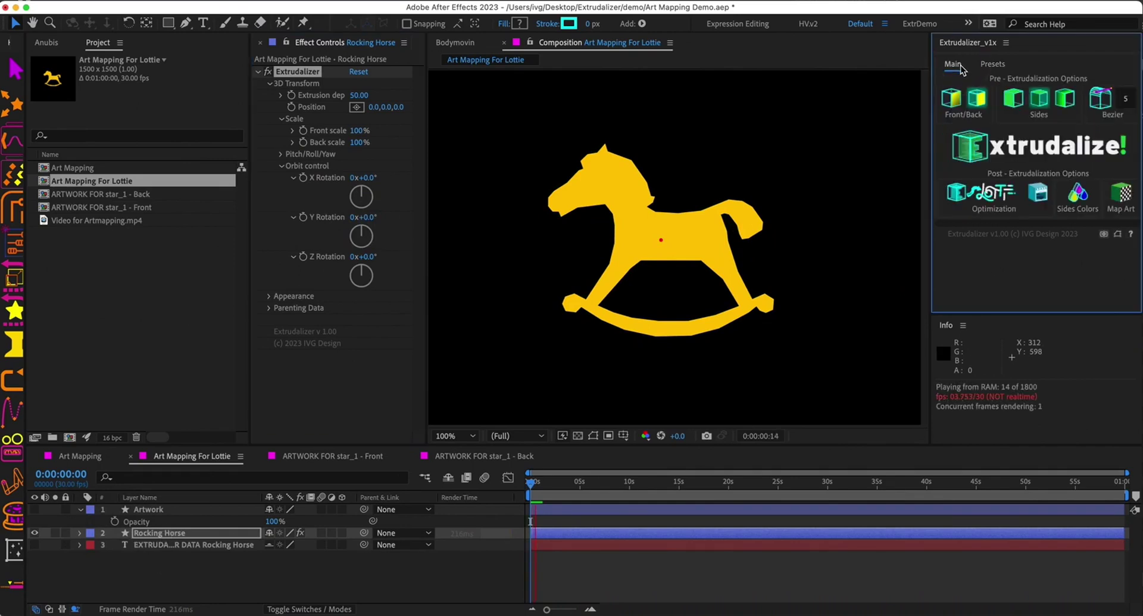
pyautogui.click(1122, 194)
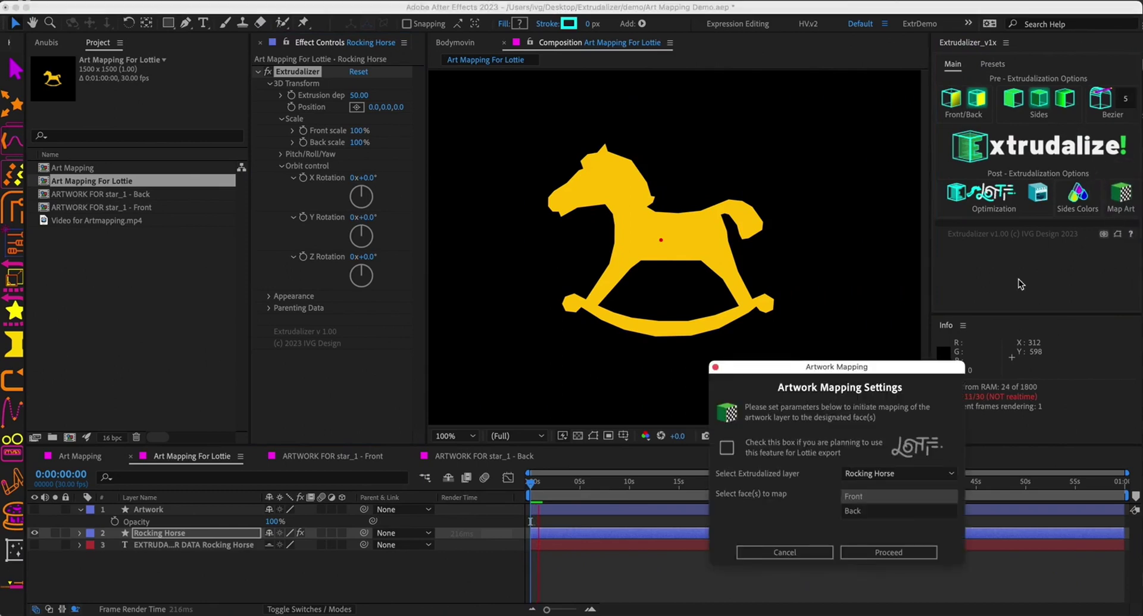
pyautogui.click(728, 448)
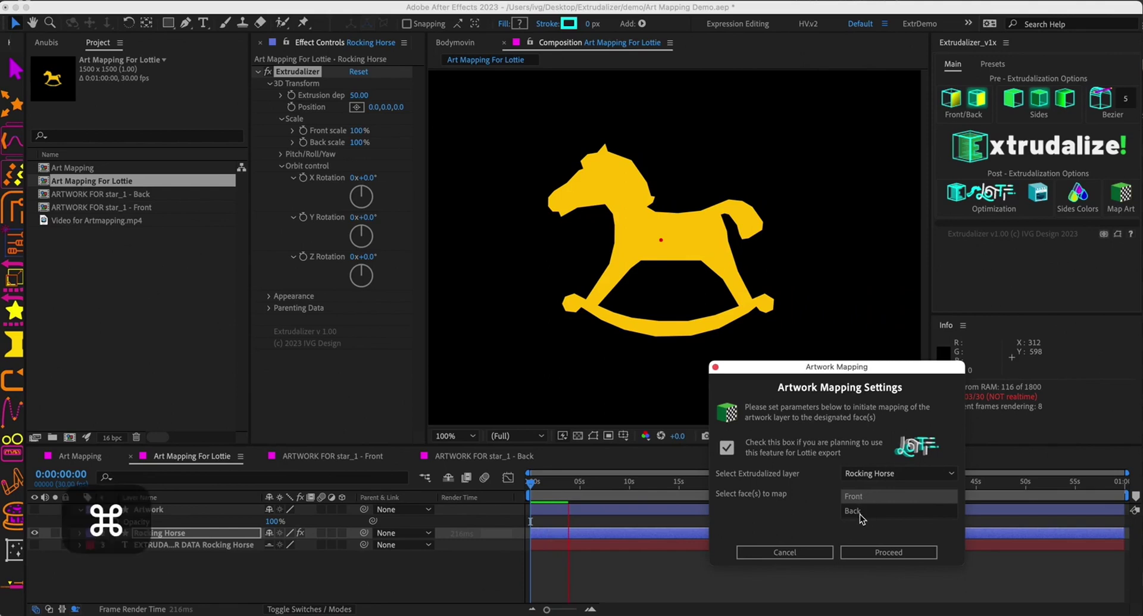
pyautogui.keyDown('super'); pyautogui.click(858, 511); pyautogui.keyUp('super')
pyautogui.click(889, 552)
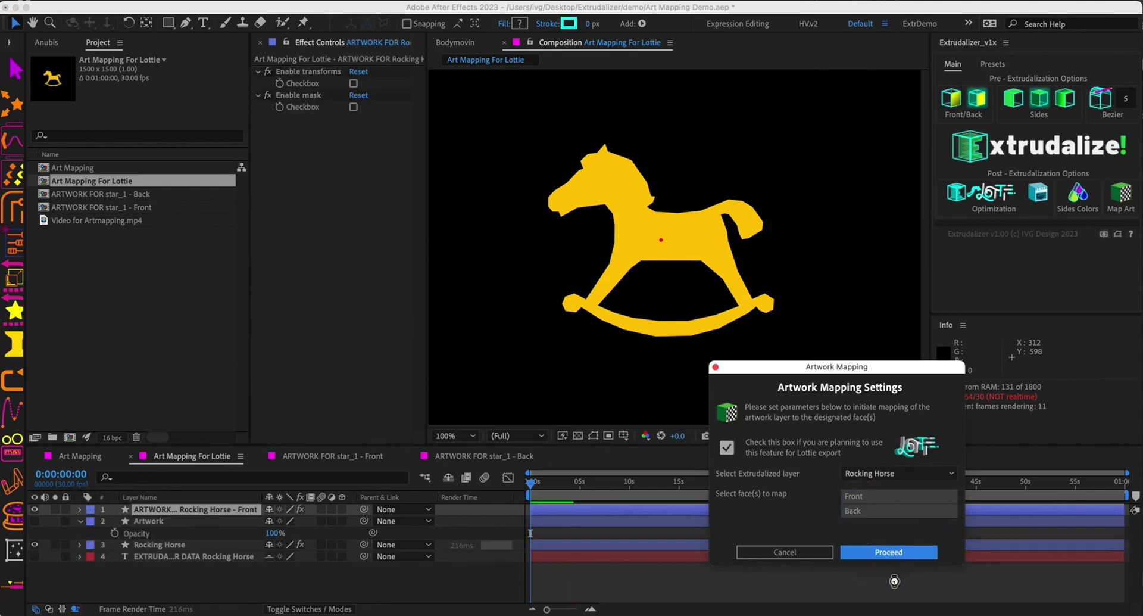
pyautogui.click(841, 505)
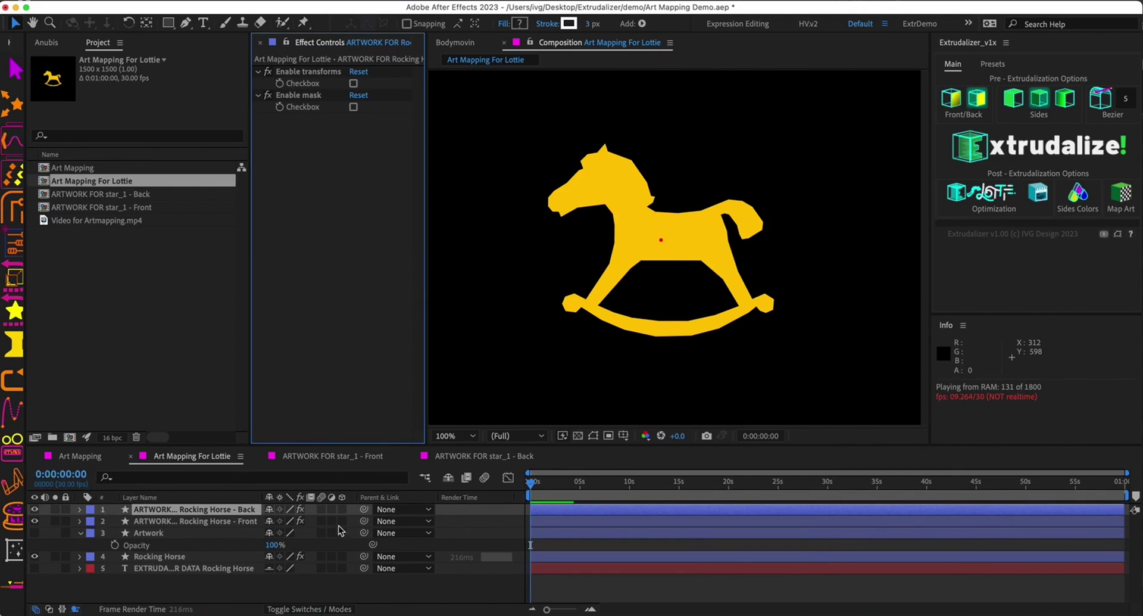
# Preview the animation, then expand the Front layer's Contents and select ARTWORK WRAPPER.
pyautogui.click(146, 522)
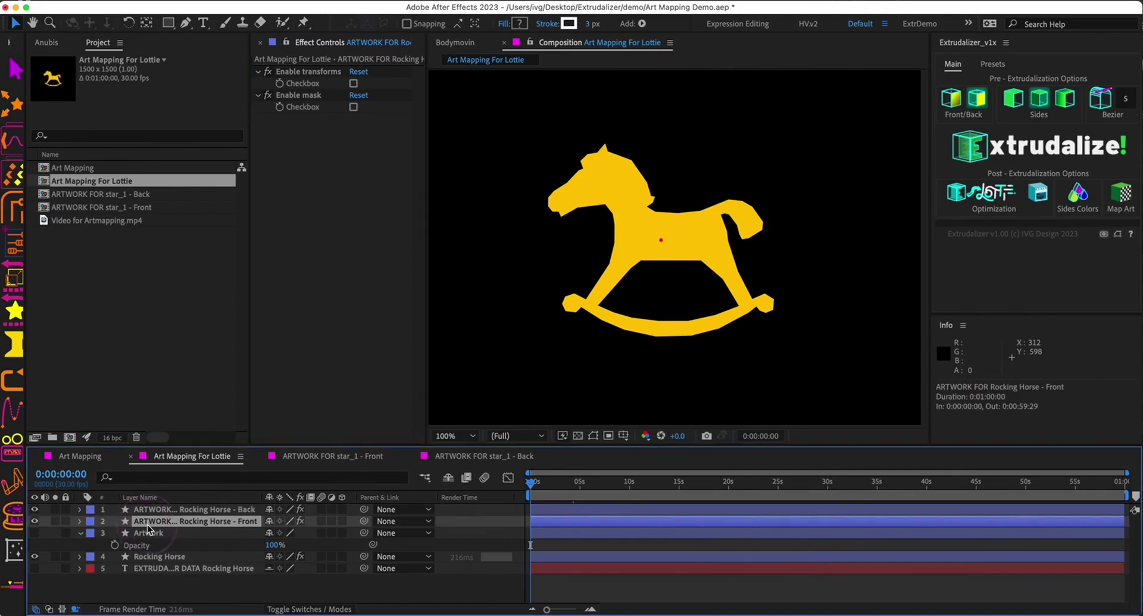
pyautogui.click(192, 510)
pyautogui.press('space')
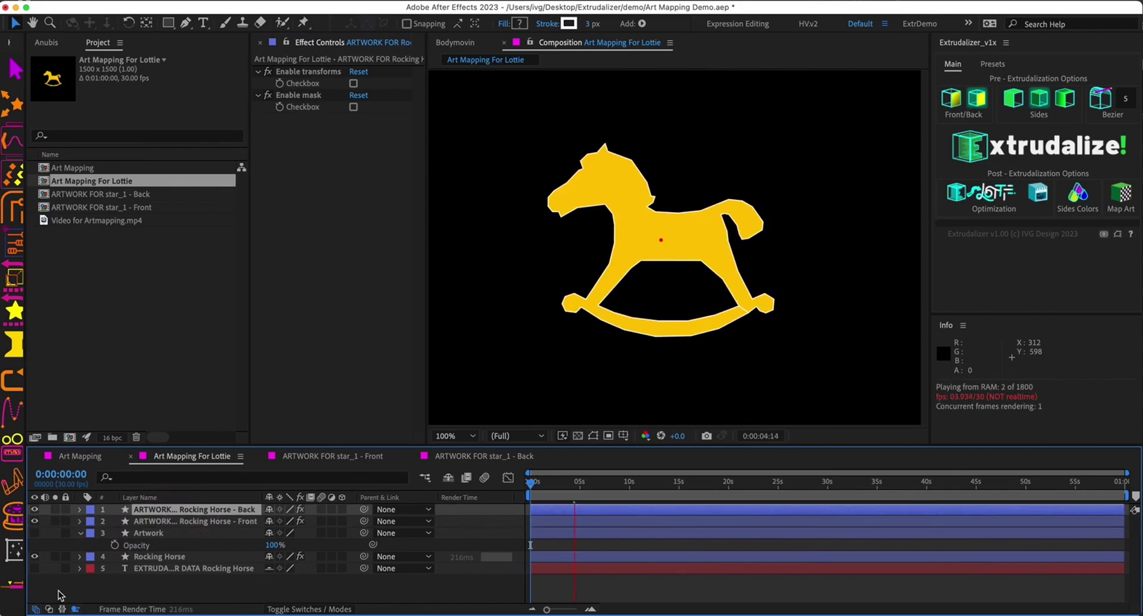
pyautogui.click(176, 520)
pyautogui.click(80, 533)
pyautogui.click(80, 522)
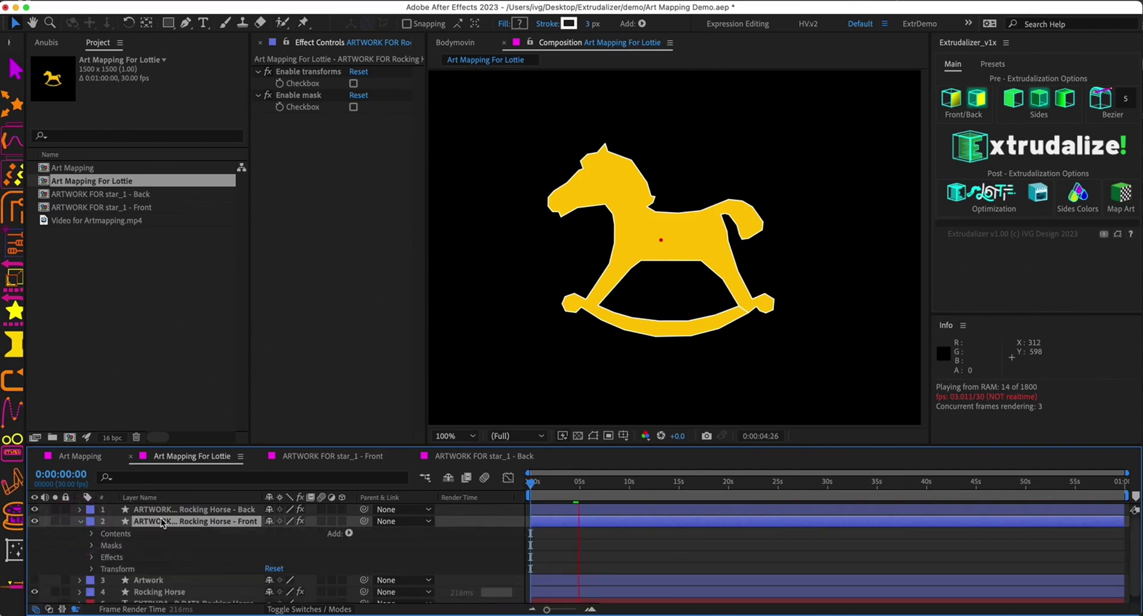
pyautogui.click(92, 533)
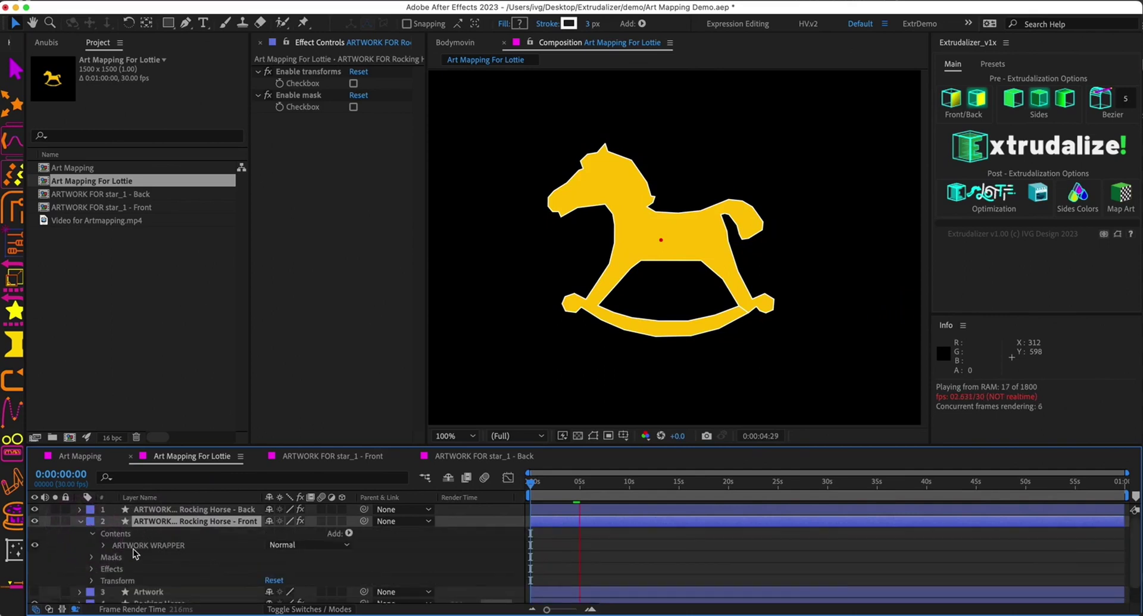
pyautogui.click(144, 546)
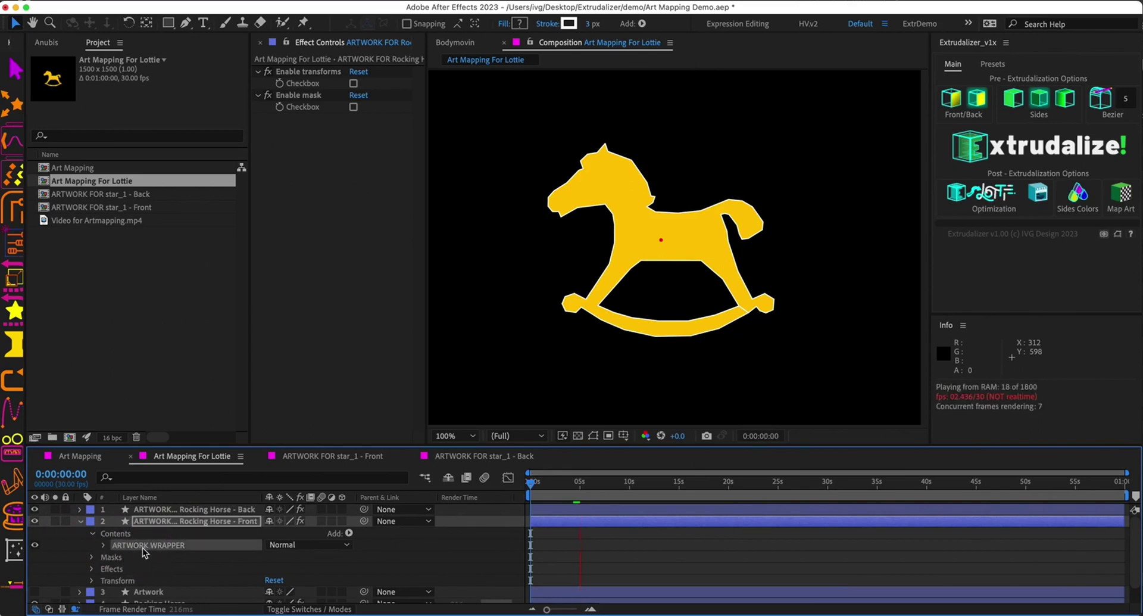
pyautogui.scroll(-2, 158, 543)
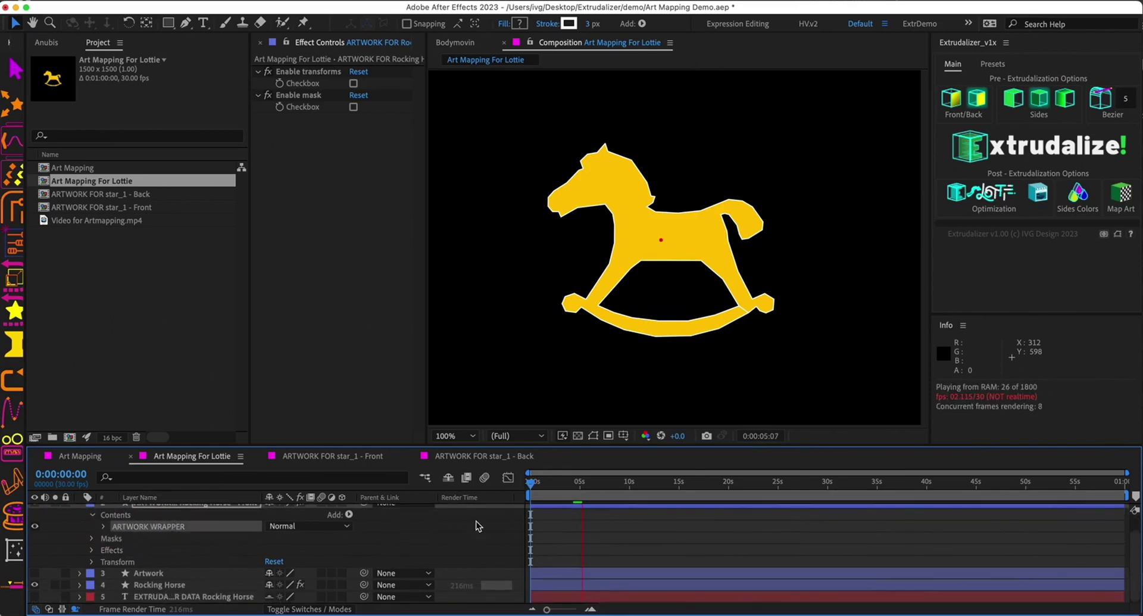
# Stop playback, move the time to 0:00:01:12, and make the Artwork layer visible.
pyautogui.click(575, 487)
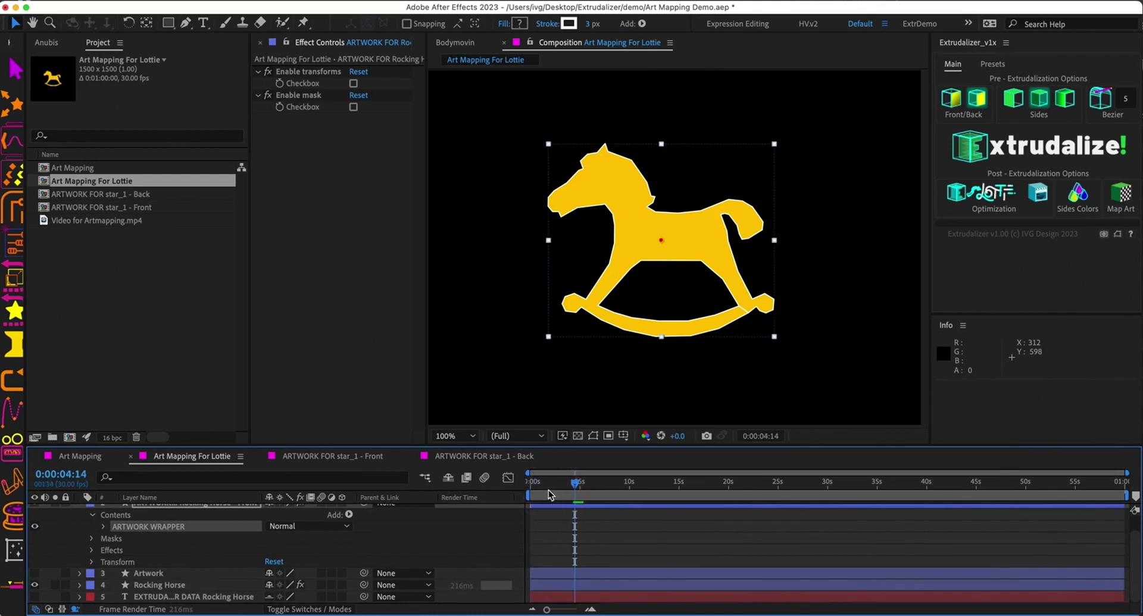
pyautogui.click(545, 491)
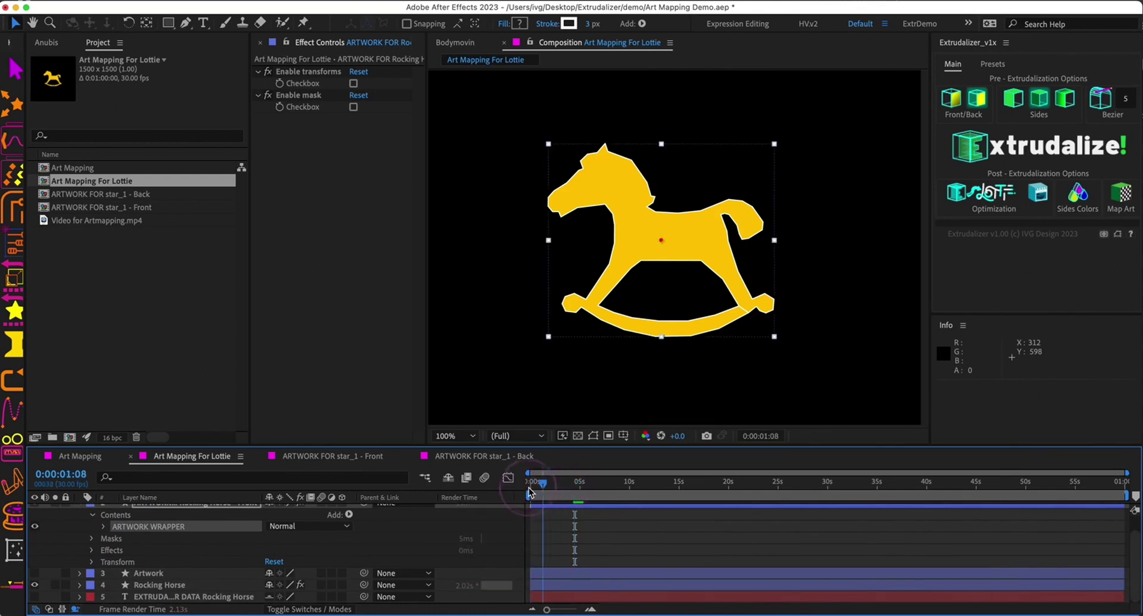
pyautogui.click(530, 487)
pyautogui.press('space')
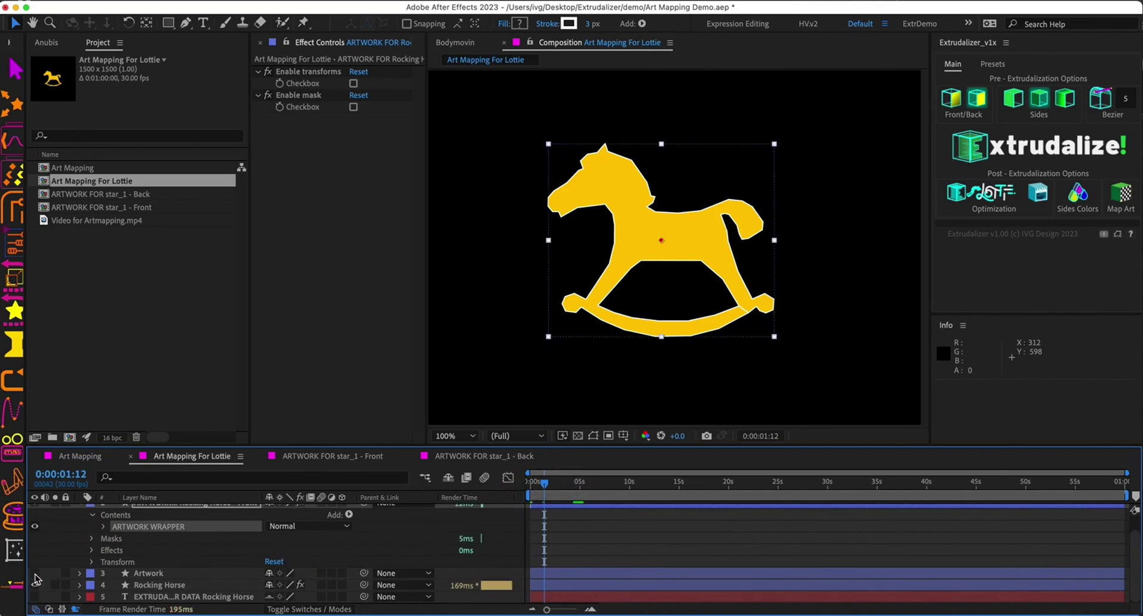
pyautogui.click(35, 572)
# Group the Artwork layer's shape groups, Rocker Outer through Body, into Group 1 and copy it.
pyautogui.click(79, 573)
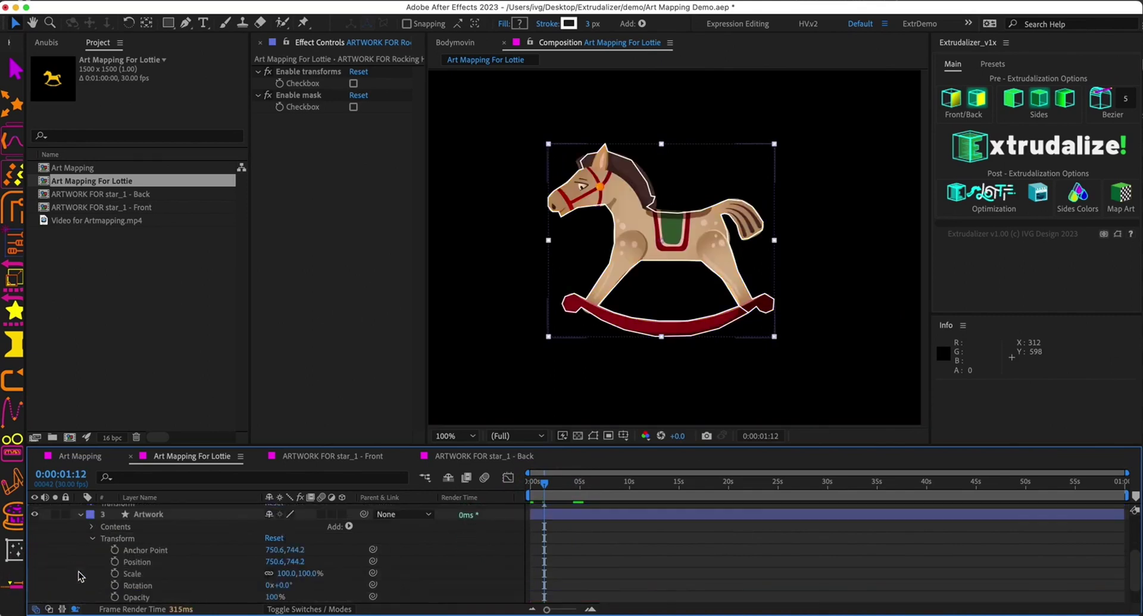
pyautogui.click(91, 526)
pyautogui.click(130, 538)
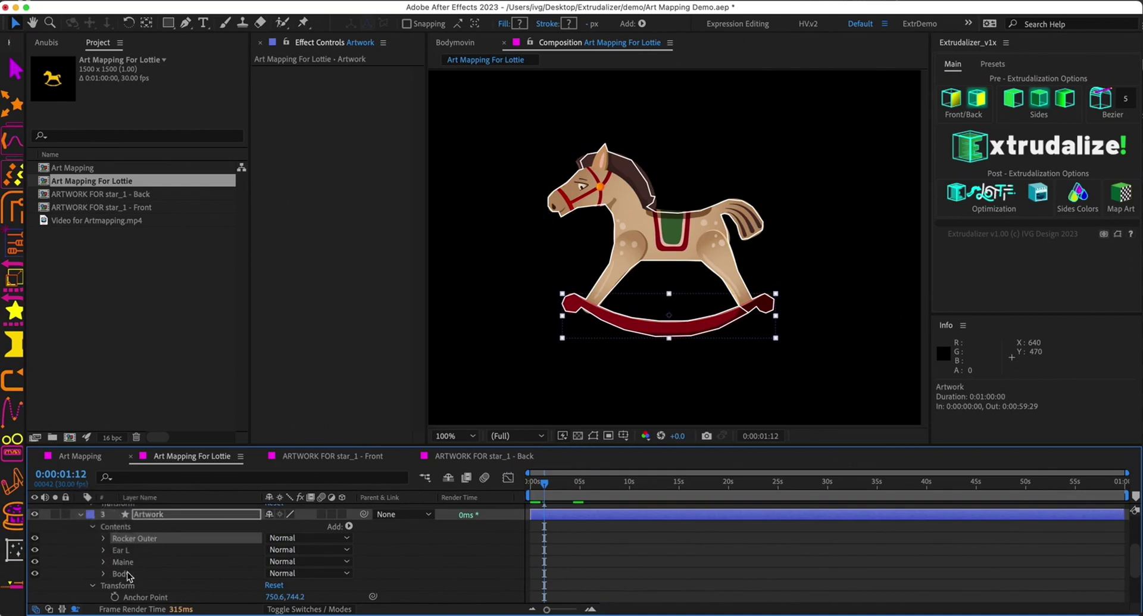
pyautogui.keyDown('shift'); pyautogui.click(131, 575); pyautogui.keyUp('shift')
pyautogui.press('super+g')
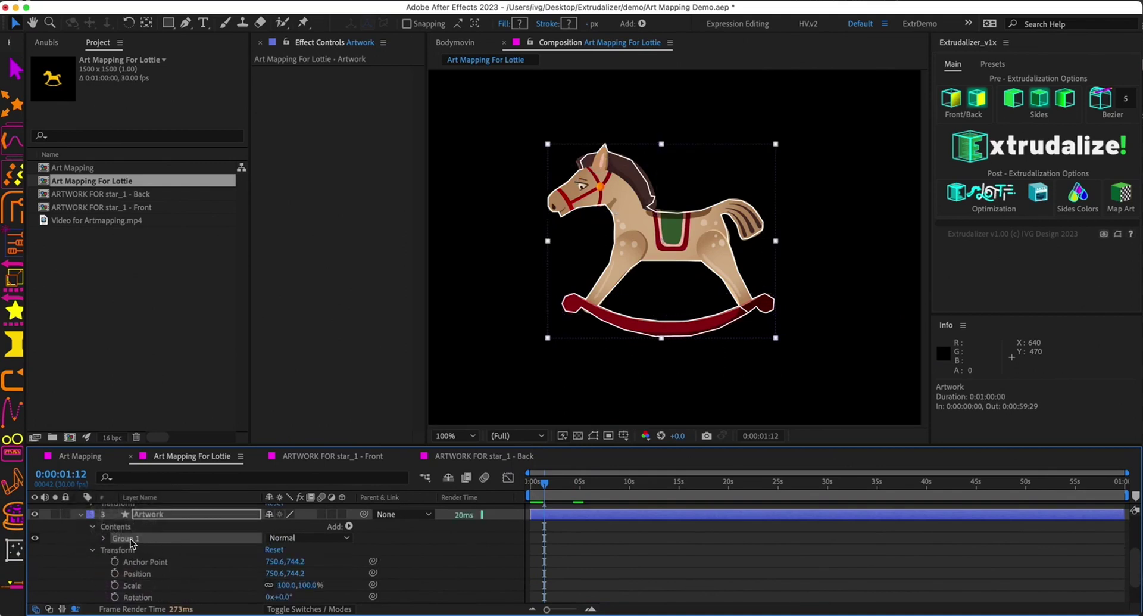
pyautogui.rightClick(130, 538)
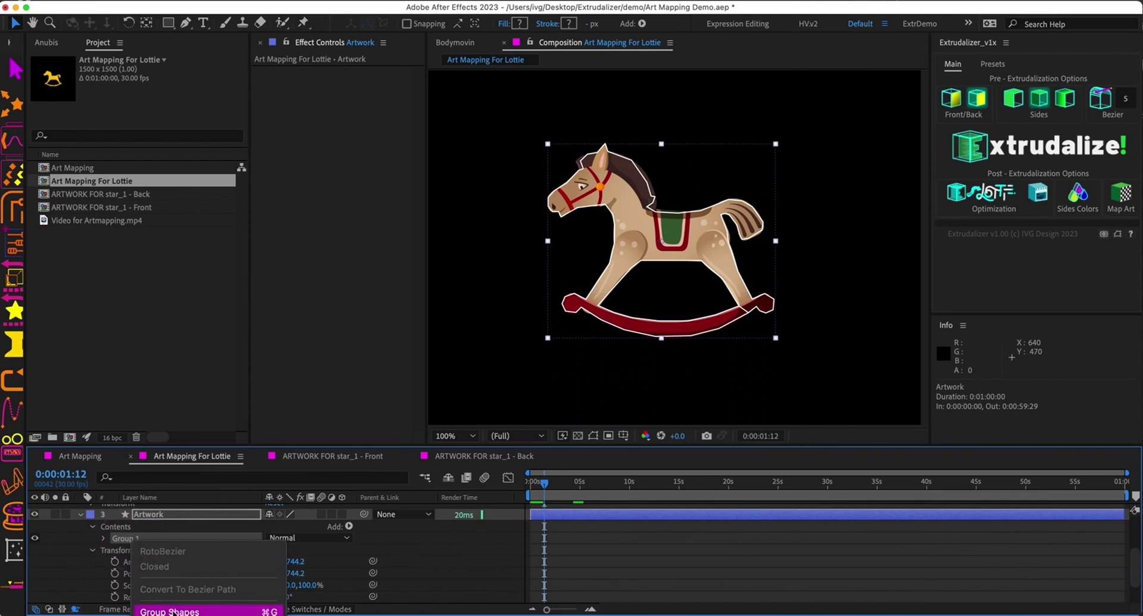
pyautogui.click(136, 537)
pyautogui.press('super+c')
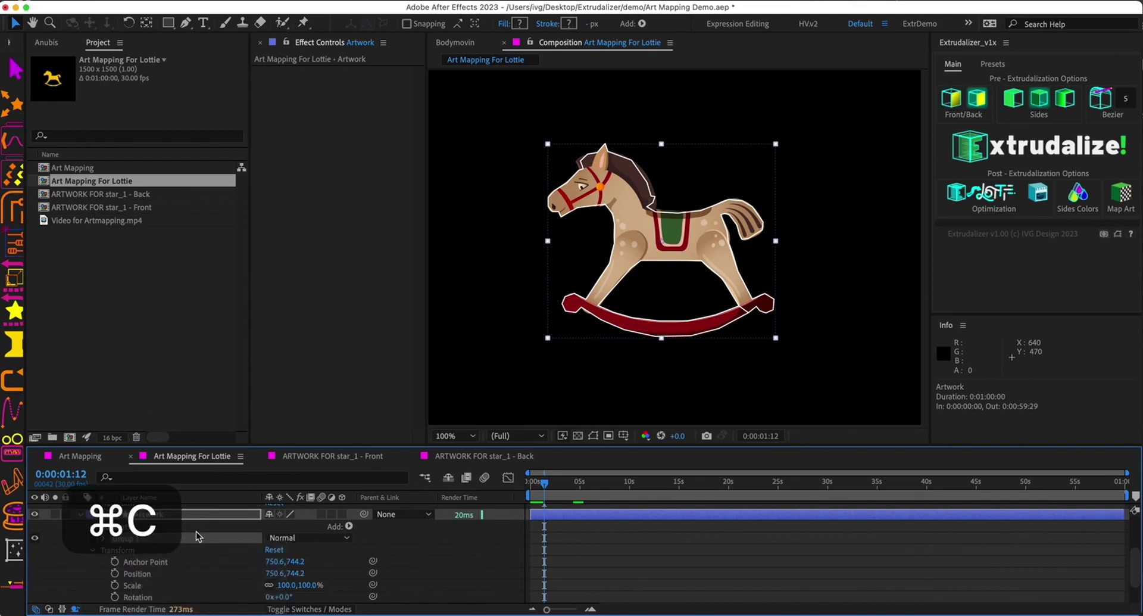
# Hide the Artwork layer and paste Group 1 into the Front layer's ARTWORK WRAPPER.
pyautogui.click(35, 514)
pyautogui.click(81, 514)
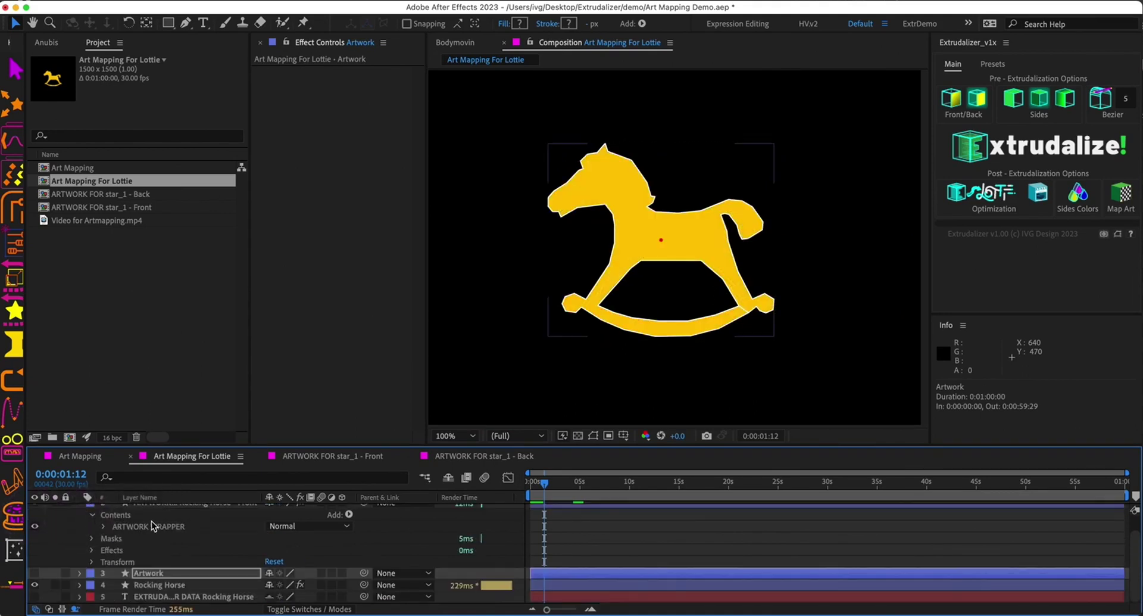
pyautogui.click(152, 520)
pyautogui.click(105, 526)
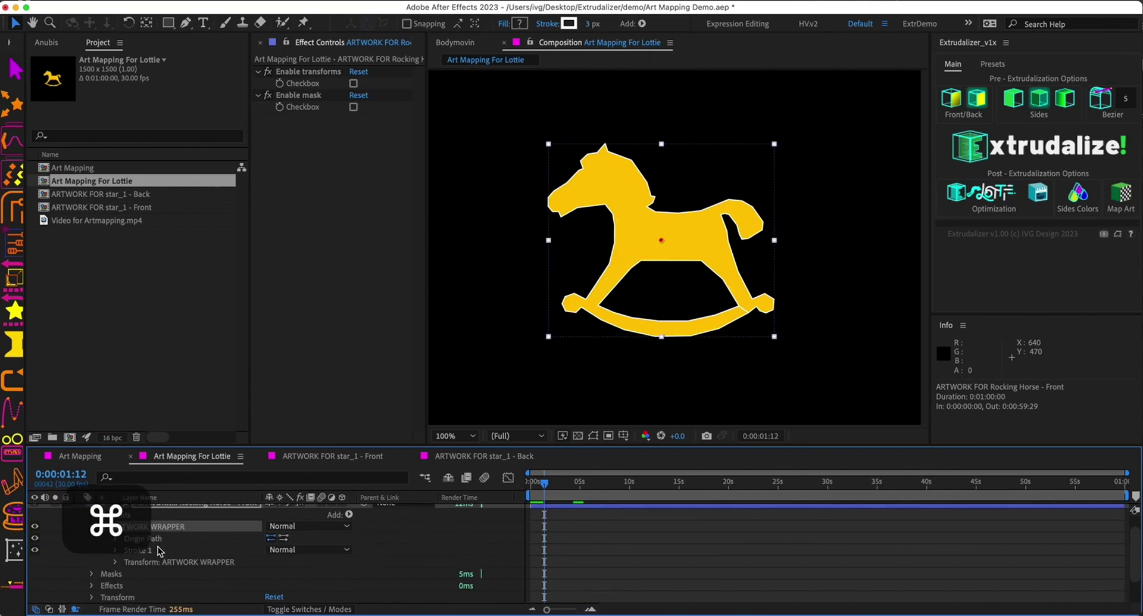
pyautogui.press('super+v')
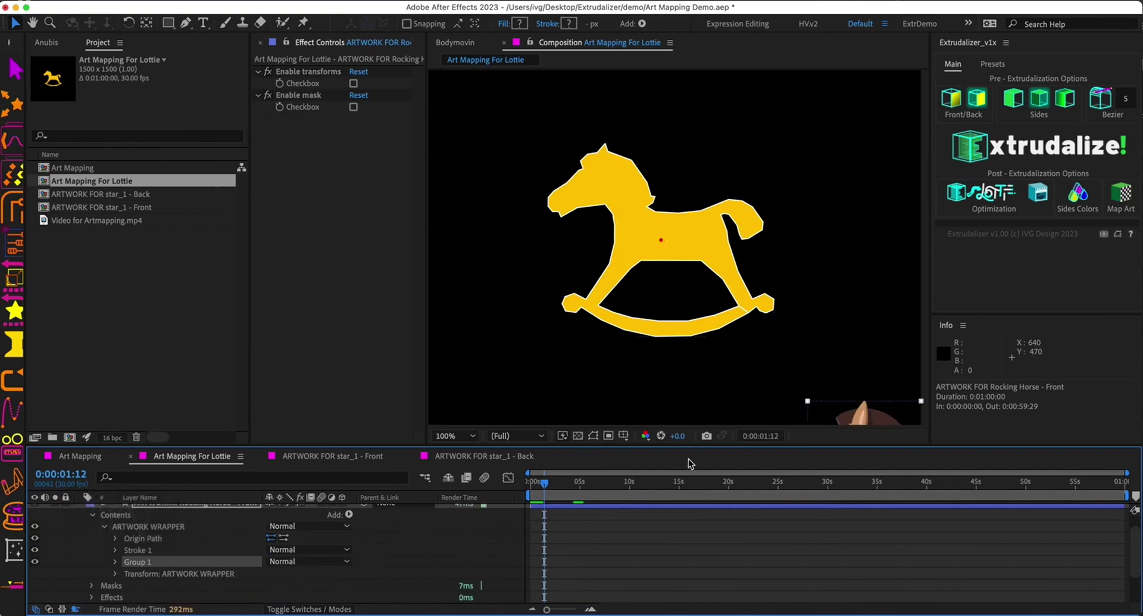
# Move the pasted horse artwork over the yellow Rocking Horse shape.
pyautogui.scroll(-2, 778, 369)
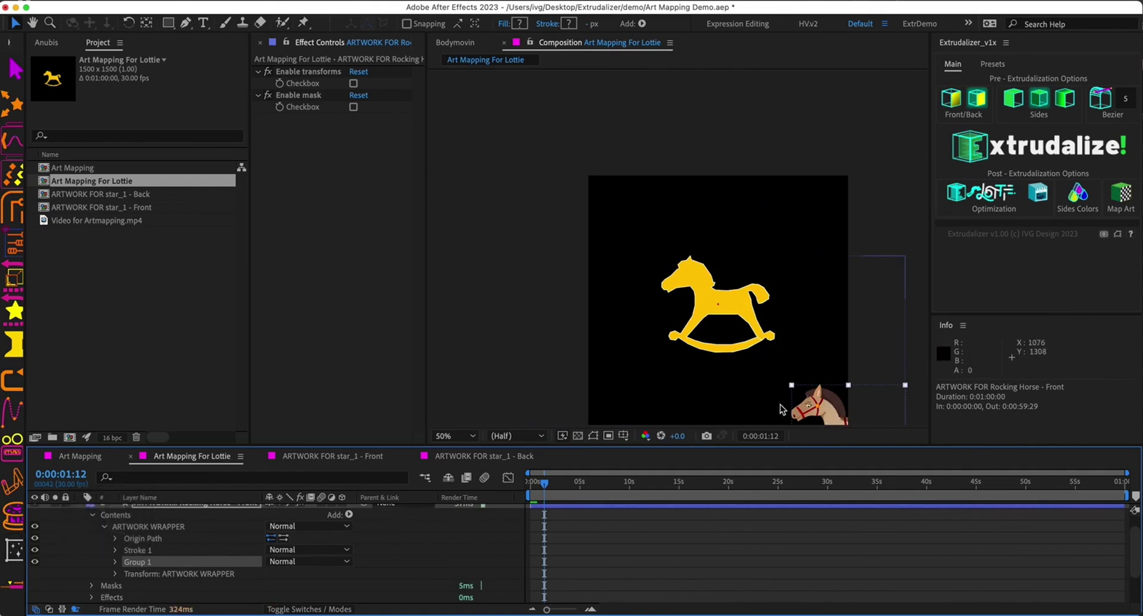
pyautogui.moveTo(783, 409); pyautogui.dragTo(702, 278)
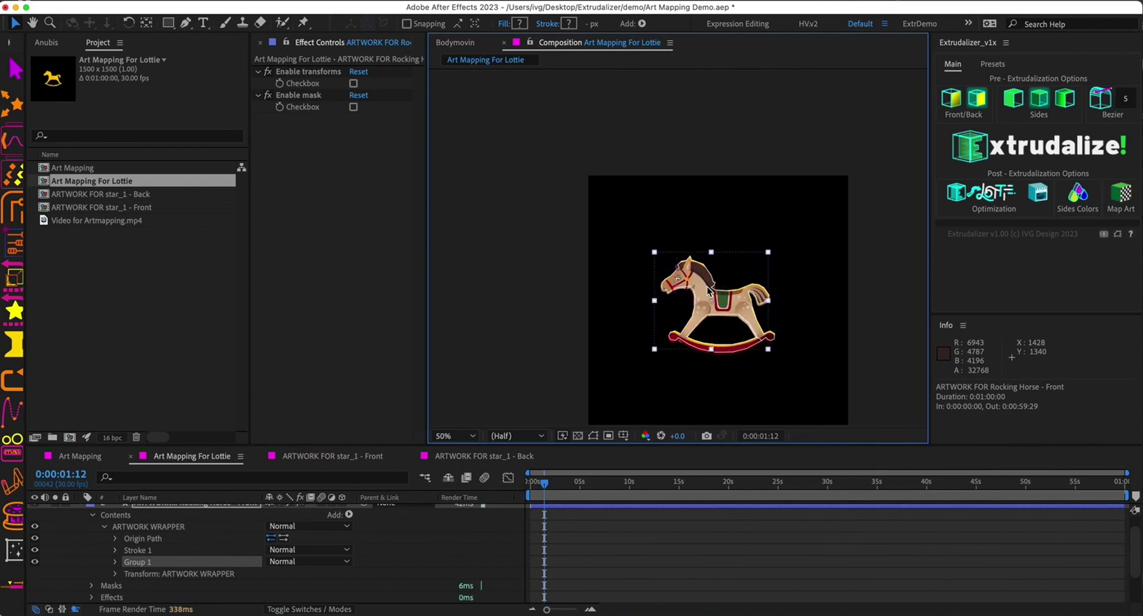
pyautogui.scroll(4, 708, 291)
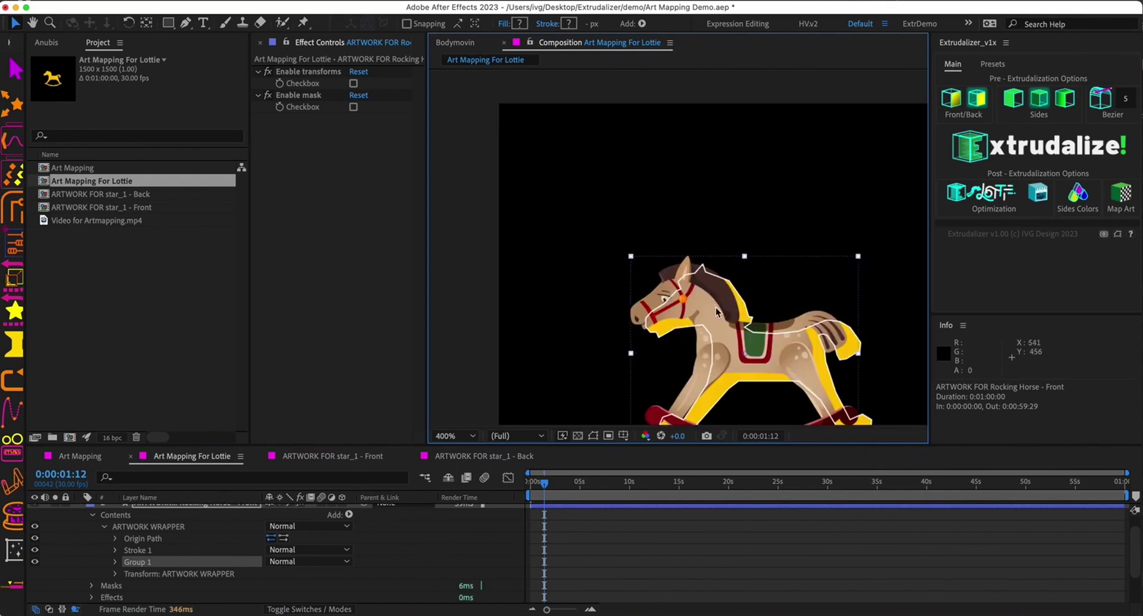
pyautogui.press('space')
pyautogui.moveTo(755, 363); pyautogui.dragTo(660, 192)
pyautogui.scroll(-2, 709, 272)
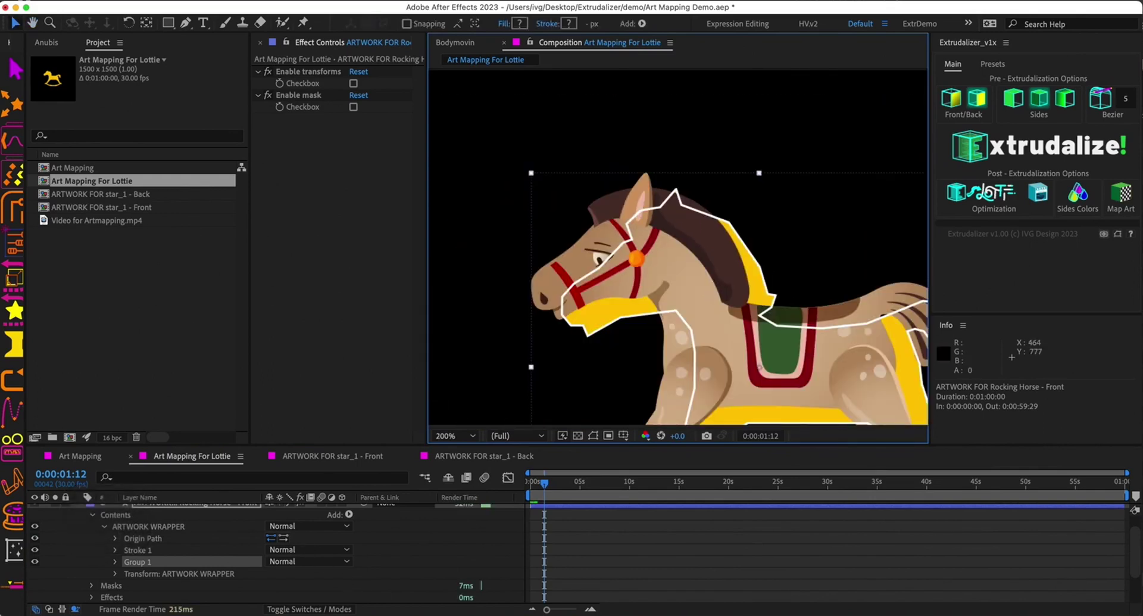
pyautogui.scroll(-2, 119, 551)
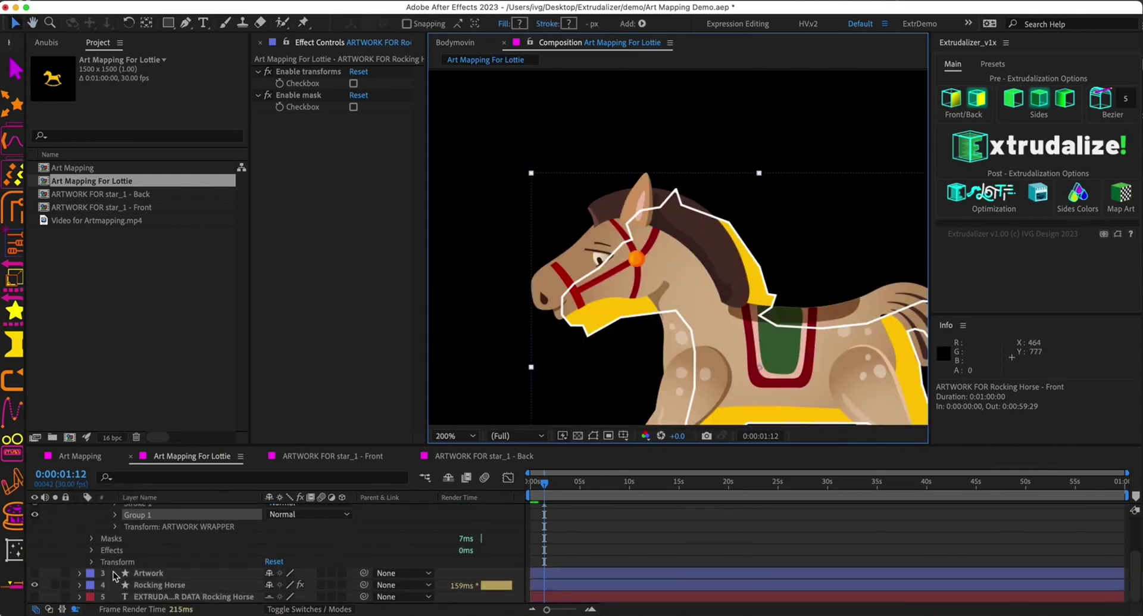
# Hide the yellow Rocking Horse layer and line the painted horse up with the white outline.
pyautogui.click(34, 585)
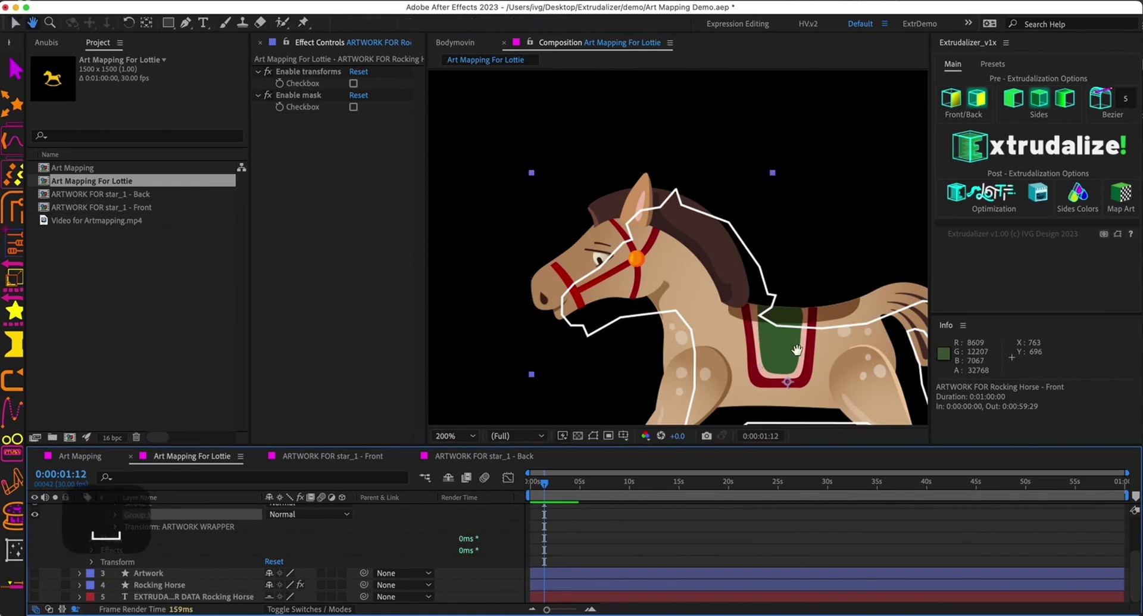
pyautogui.moveTo(712, 321); pyautogui.dragTo(642, 236)
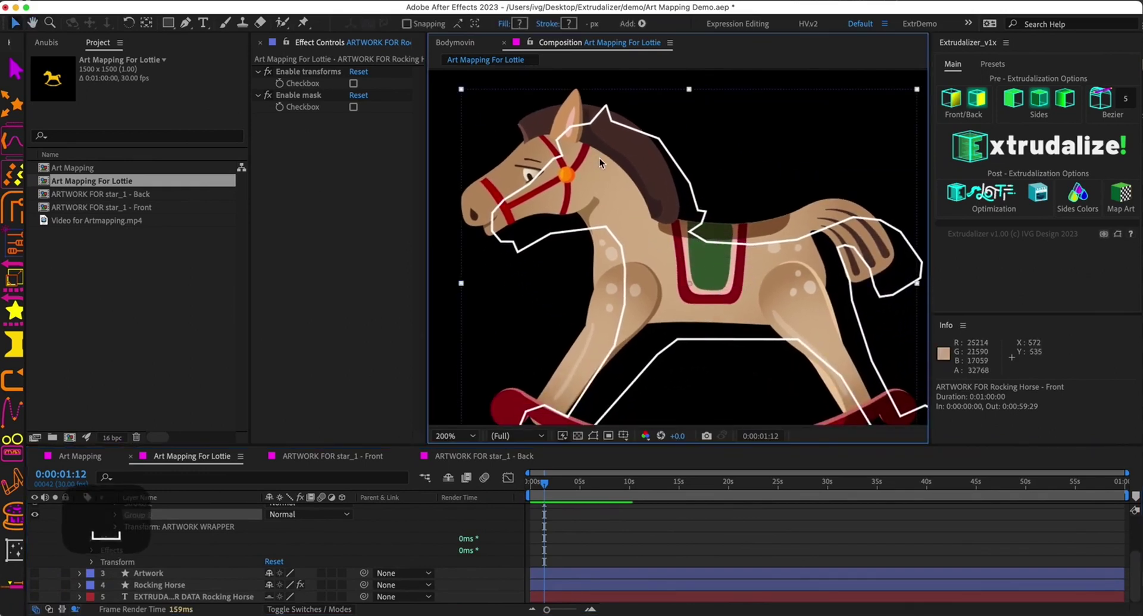
pyautogui.moveTo(600, 156); pyautogui.dragTo(673, 166)
# Check the outline around the mane and body at 400%, then hide the front artwork's Stroke 1.
pyautogui.press('space')
pyautogui.scroll(3, 873, 325)
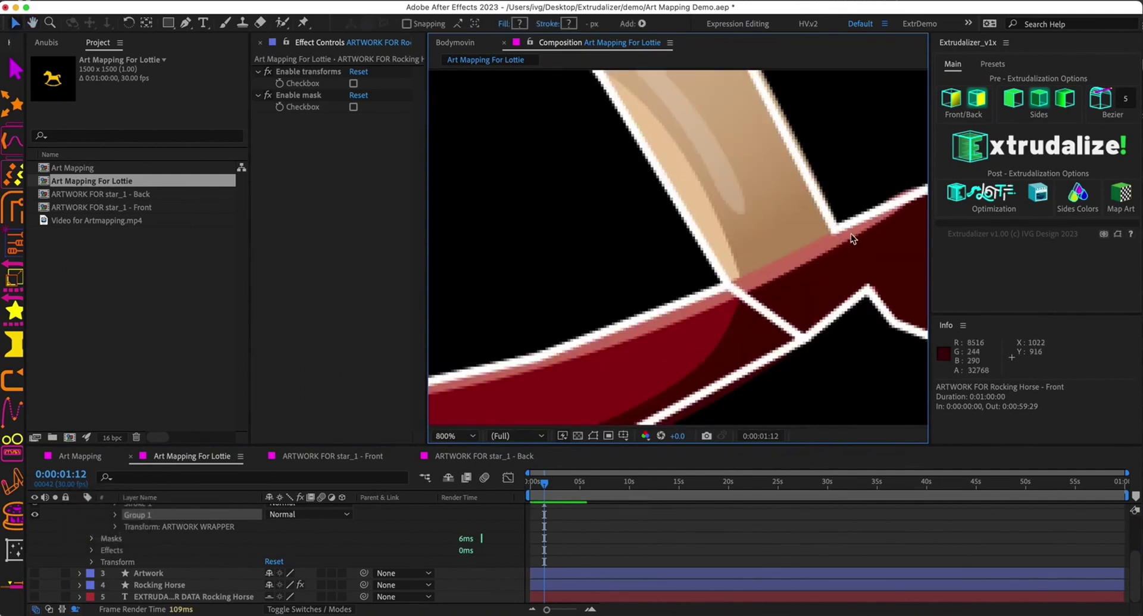
pyautogui.press('space')
pyautogui.moveTo(855, 409)
pyautogui.mouseDown()
pyautogui.moveTo(868, 339)
pyautogui.moveTo(732, 227)
pyautogui.moveTo(502, 260)
pyautogui.moveTo(471, 218)
pyautogui.mouseUp()
pyautogui.moveTo(607, 194)
pyautogui.mouseDown()
pyautogui.moveTo(736, 348)
pyautogui.moveTo(640, 267)
pyautogui.moveTo(738, 273)
pyautogui.mouseUp()
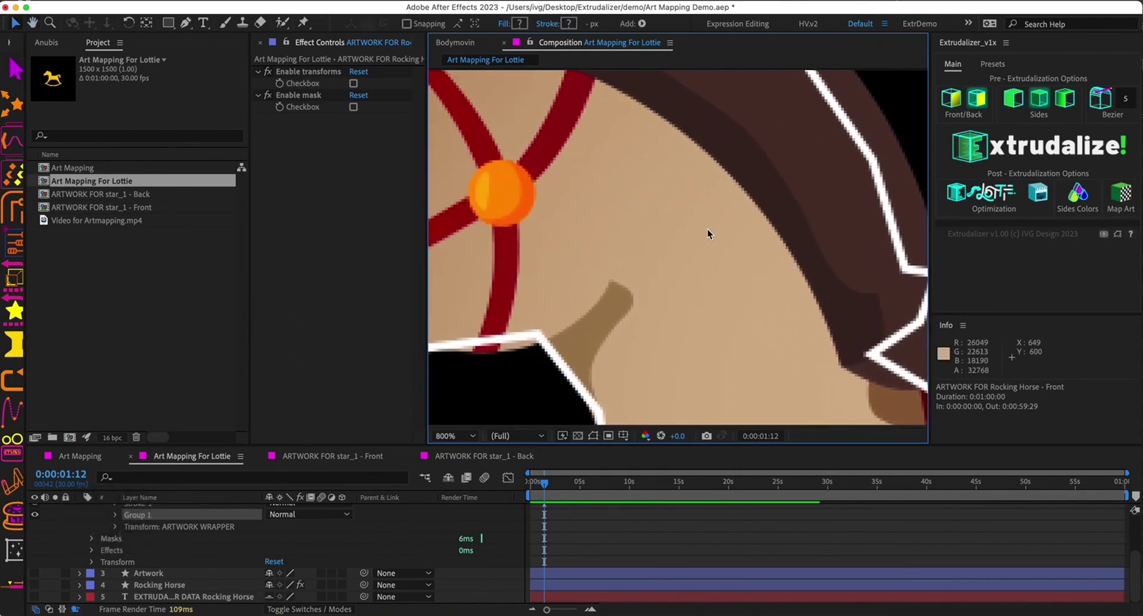
pyautogui.press(',')
pyautogui.moveTo(659, 270)
pyautogui.mouseDown()
pyautogui.moveTo(722, 276)
pyautogui.moveTo(659, 250)
pyautogui.moveTo(624, 253)
pyautogui.mouseUp()
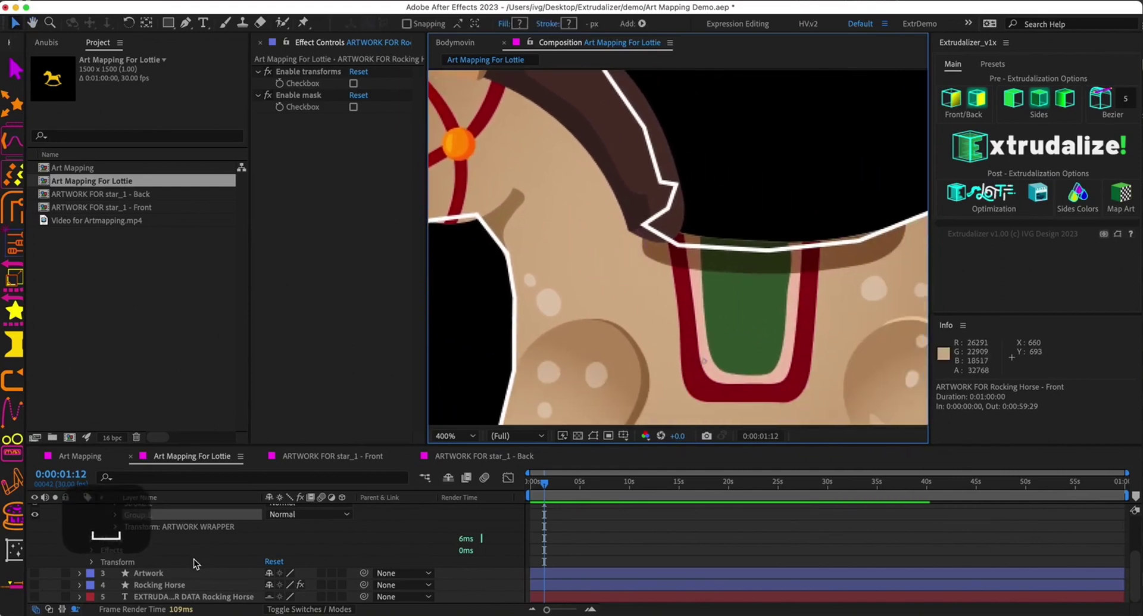
pyautogui.scroll(3, 88, 516)
pyautogui.click(35, 558)
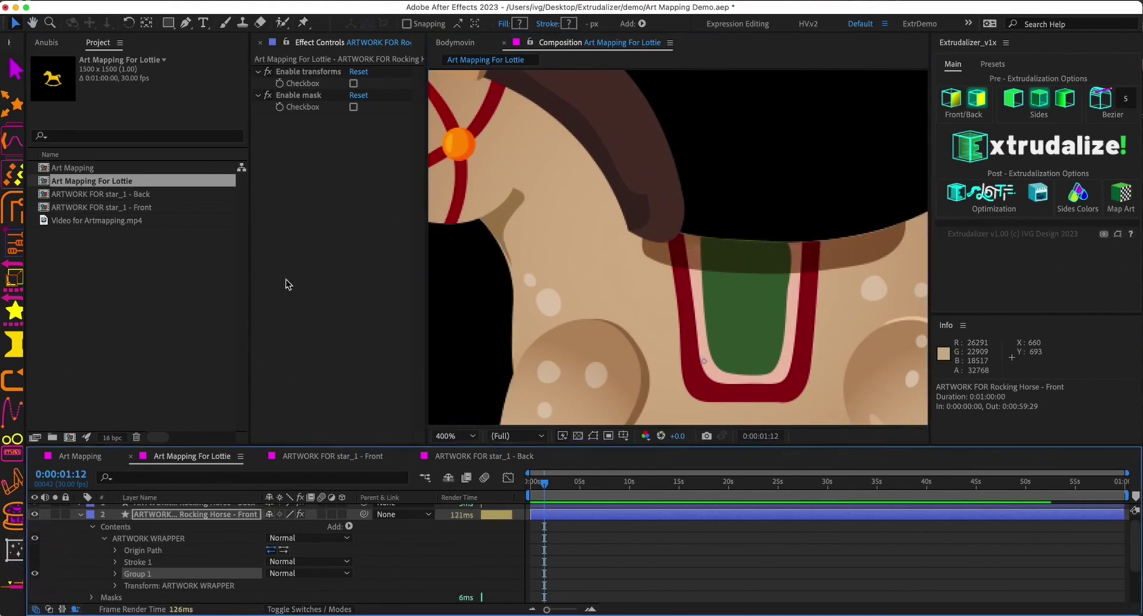
# Check Enable transforms and Enable mask for the front artwork, centre the whole horse, and collapse the layer.
pyautogui.click(354, 84)
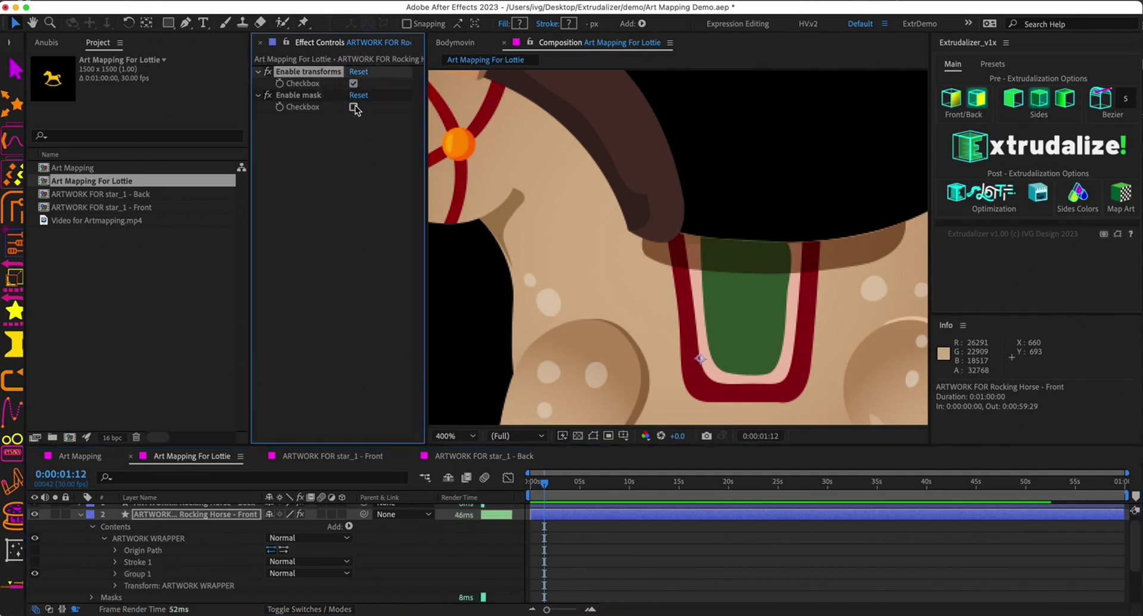
pyautogui.click(354, 108)
pyautogui.scroll(-2, 720, 337)
pyautogui.scroll(-1, 722, 341)
pyautogui.moveTo(774, 369); pyautogui.dragTo(758, 356)
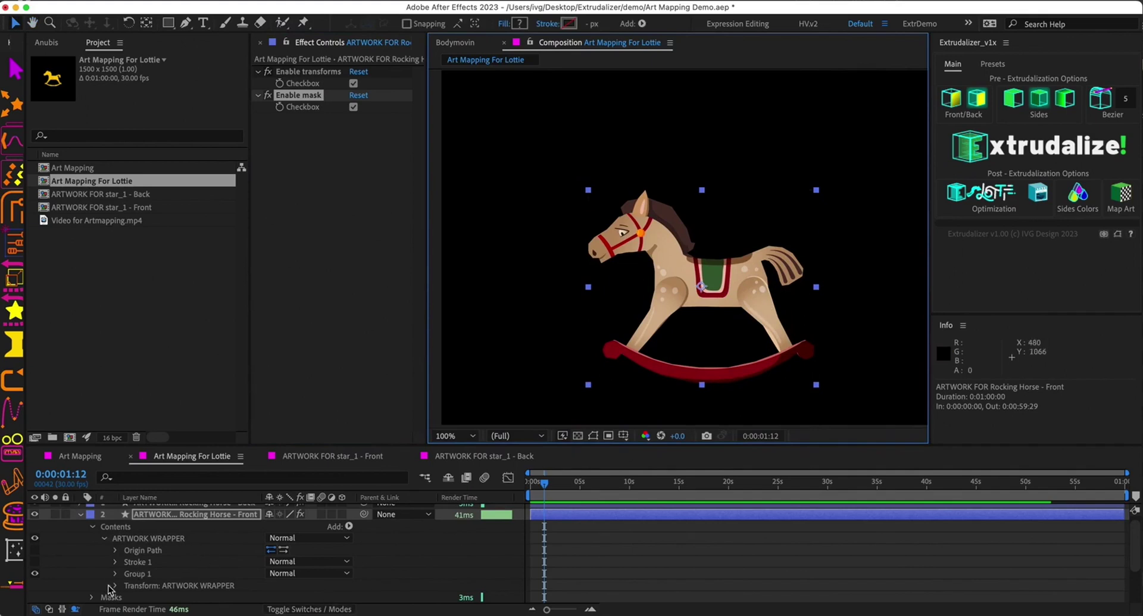
pyautogui.click(81, 514)
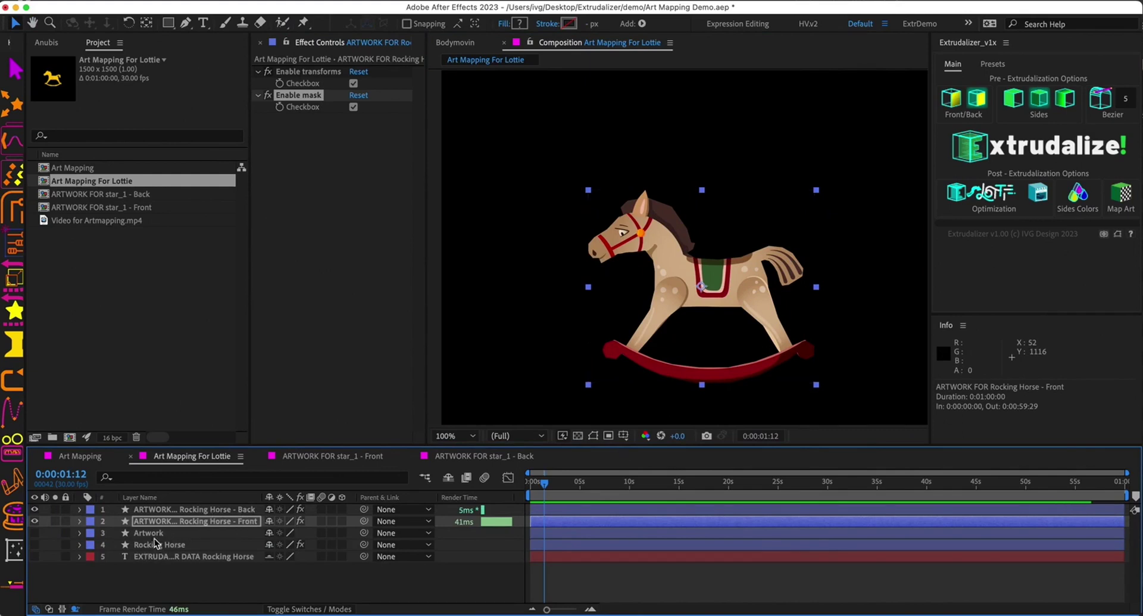
# Set the Rocking Horse layer's Extrudalizer Y Rotation to 200°, then hide the layer.
pyautogui.click(36, 544)
pyautogui.click(171, 545)
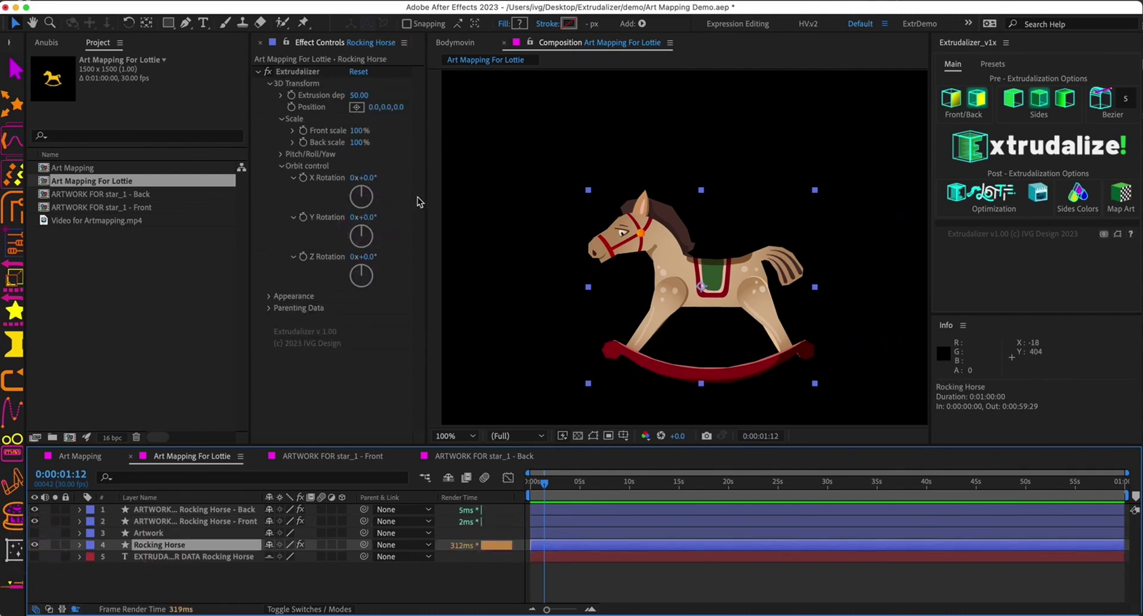
pyautogui.click(366, 218)
pyautogui.press('super+a')
pyautogui.write('200')
pyautogui.press('Return')
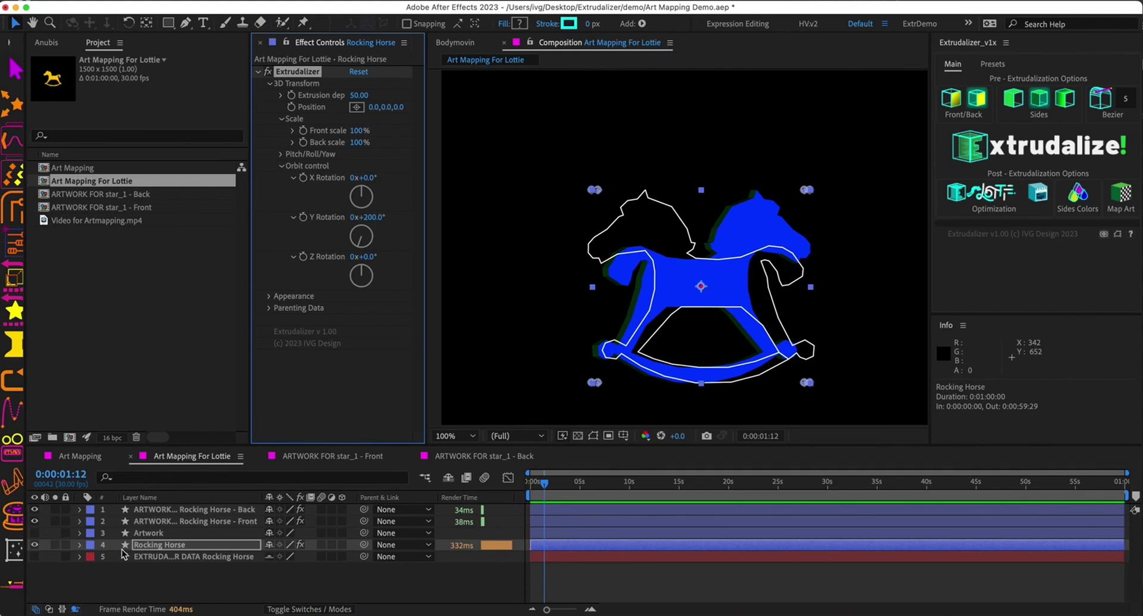
pyautogui.click(35, 544)
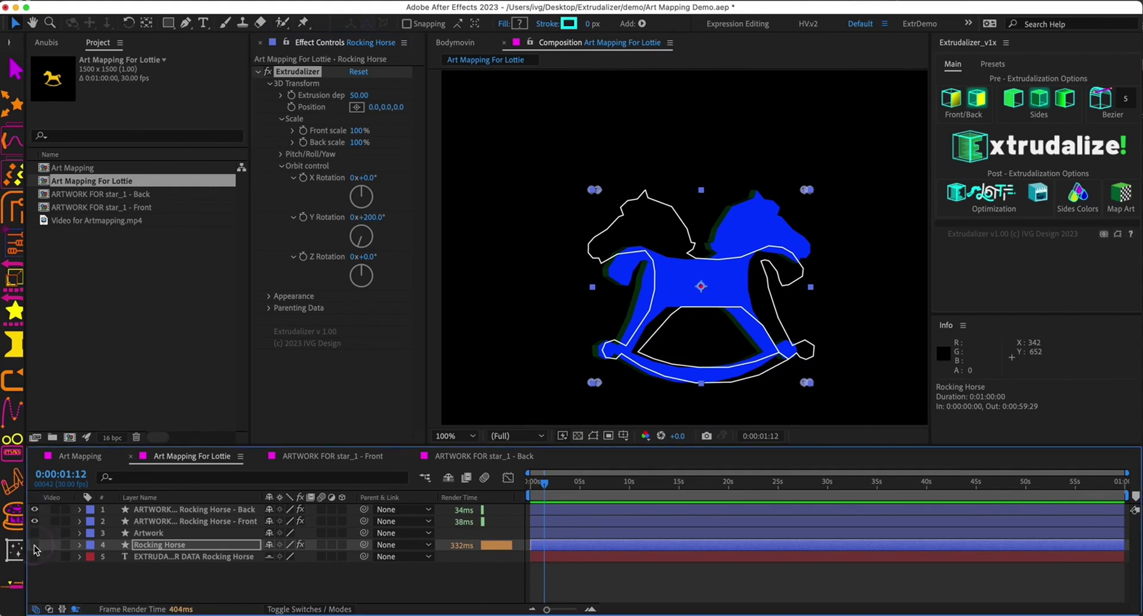
# Copy the horse artwork Group 1 from the Artwork layer.
pyautogui.click(79, 533)
pyautogui.click(133, 531)
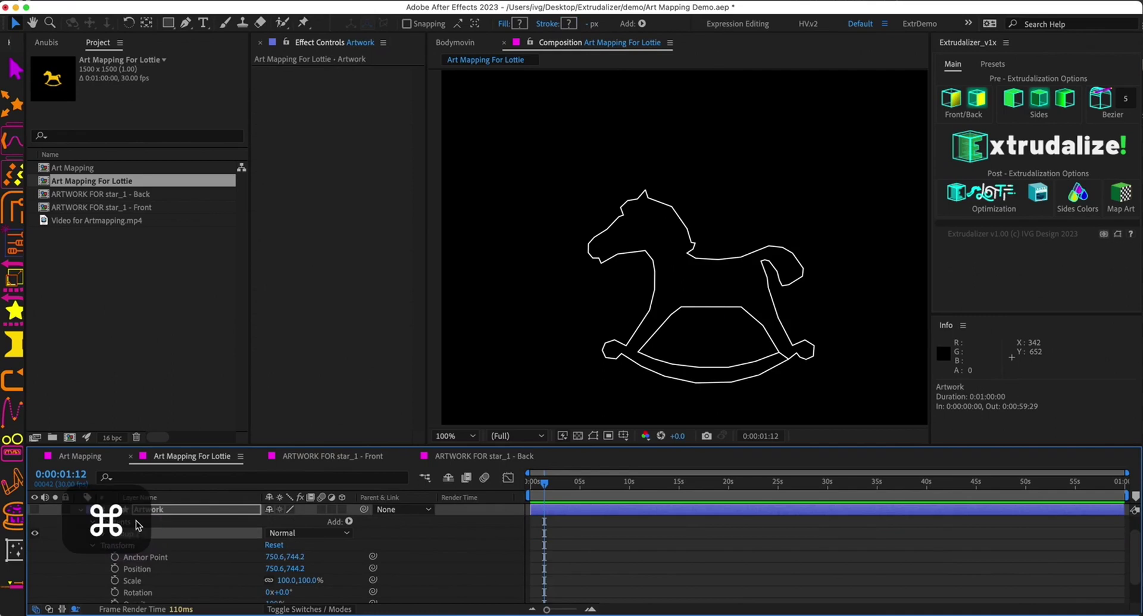
pyautogui.press('super+c')
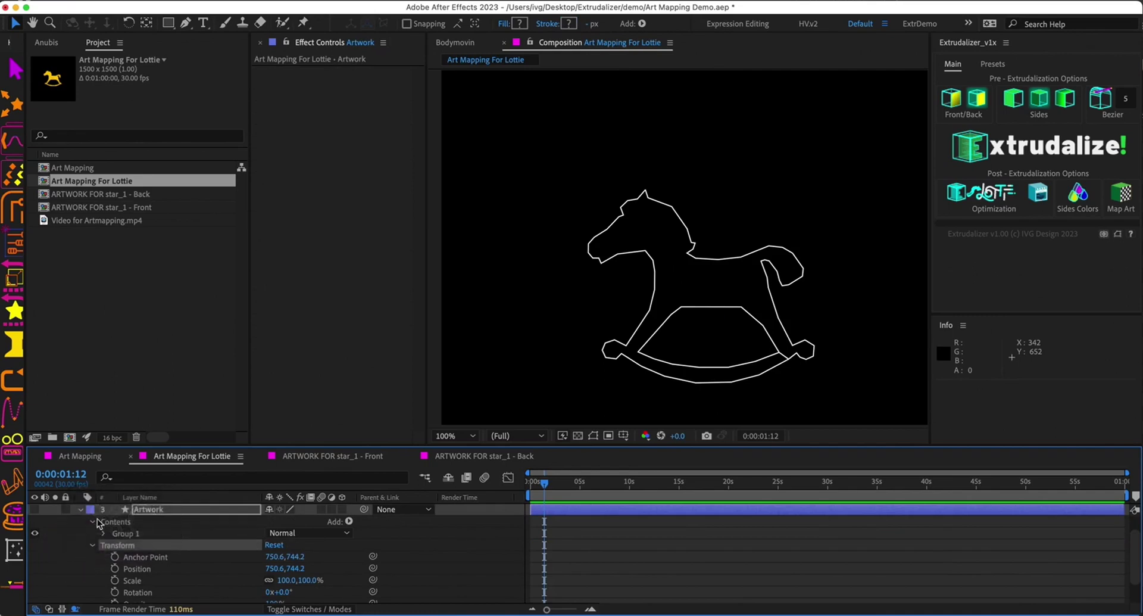
pyautogui.click(81, 511)
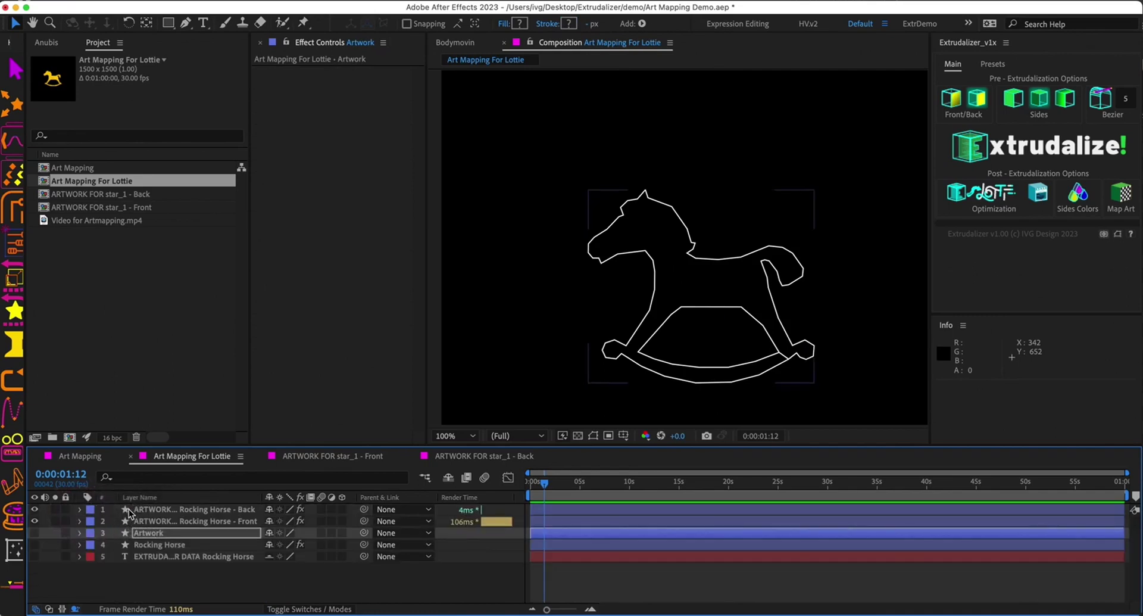
# Paste Group 1 into the Back layer's ARTWORK WRAPPER group.
pyautogui.click(79, 511)
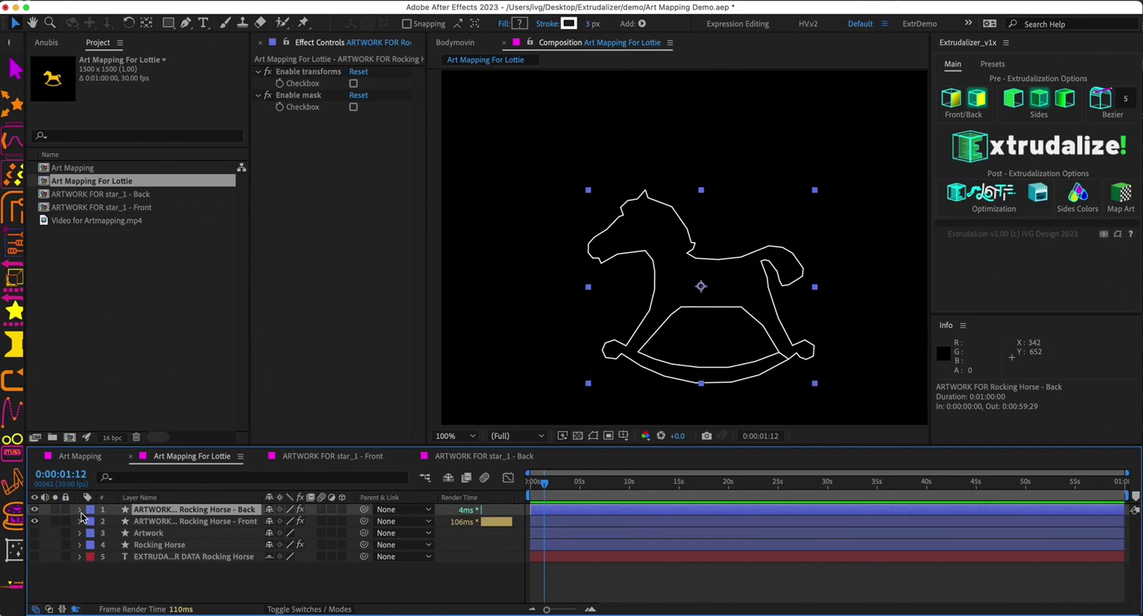
pyautogui.click(80, 510)
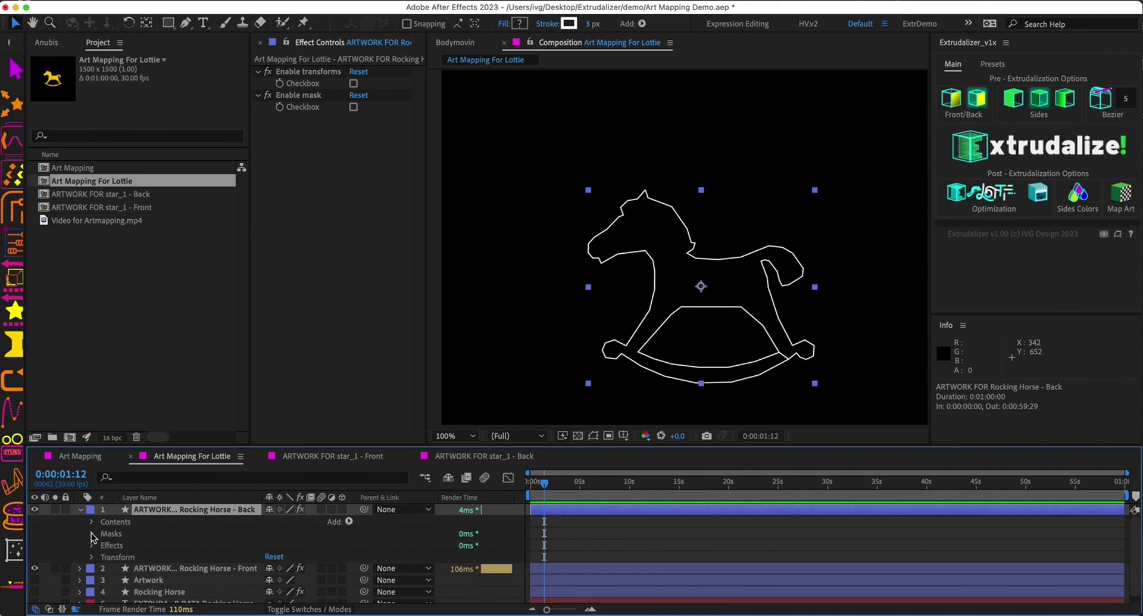
pyautogui.click(92, 521)
pyautogui.click(150, 534)
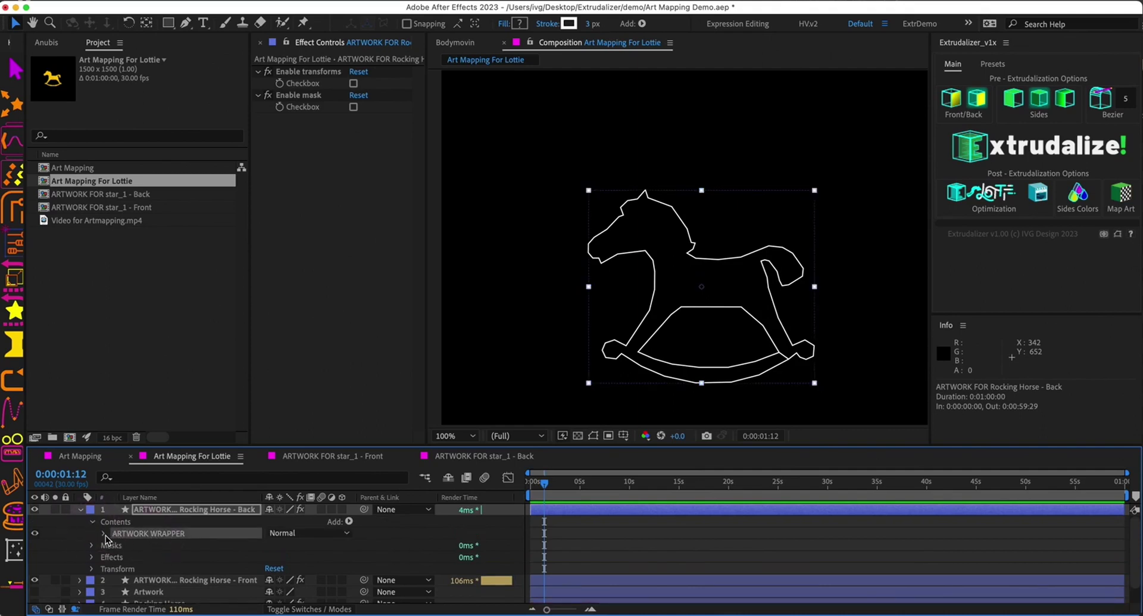
pyautogui.click(105, 533)
pyautogui.click(159, 539)
pyautogui.press('super')
pyautogui.press('super+v')
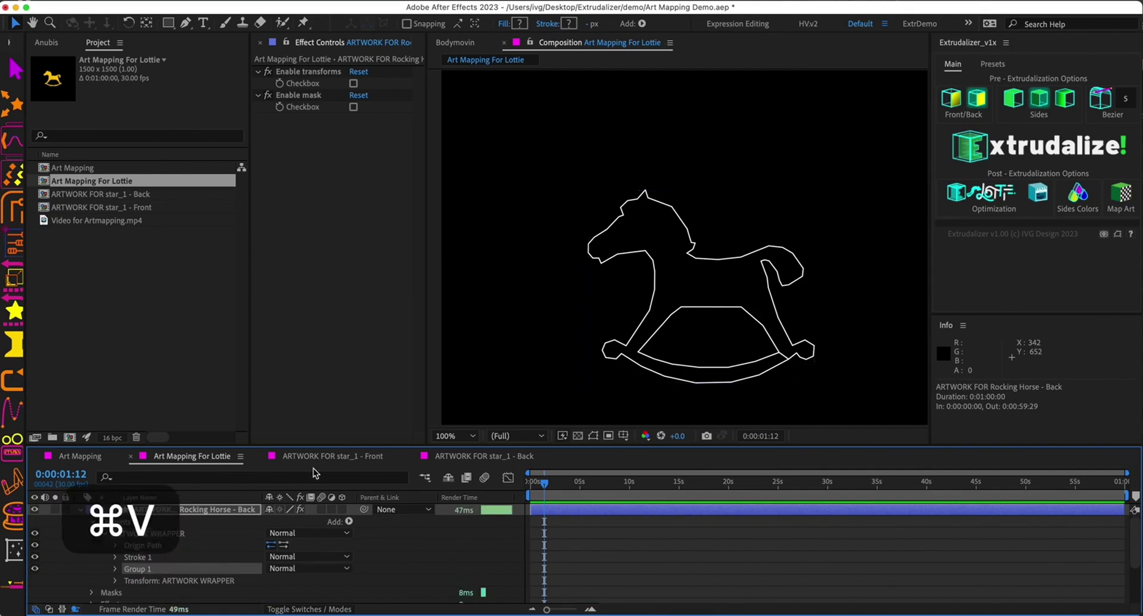
pyautogui.click(805, 350)
# Align the pasted horse artwork with the back outline, nudging it up once and left twice.
pyautogui.scroll(-5, 816, 342)
pyautogui.hscroll(2, 816, 343)
pyautogui.moveTo(874, 377); pyautogui.dragTo(610, 119)
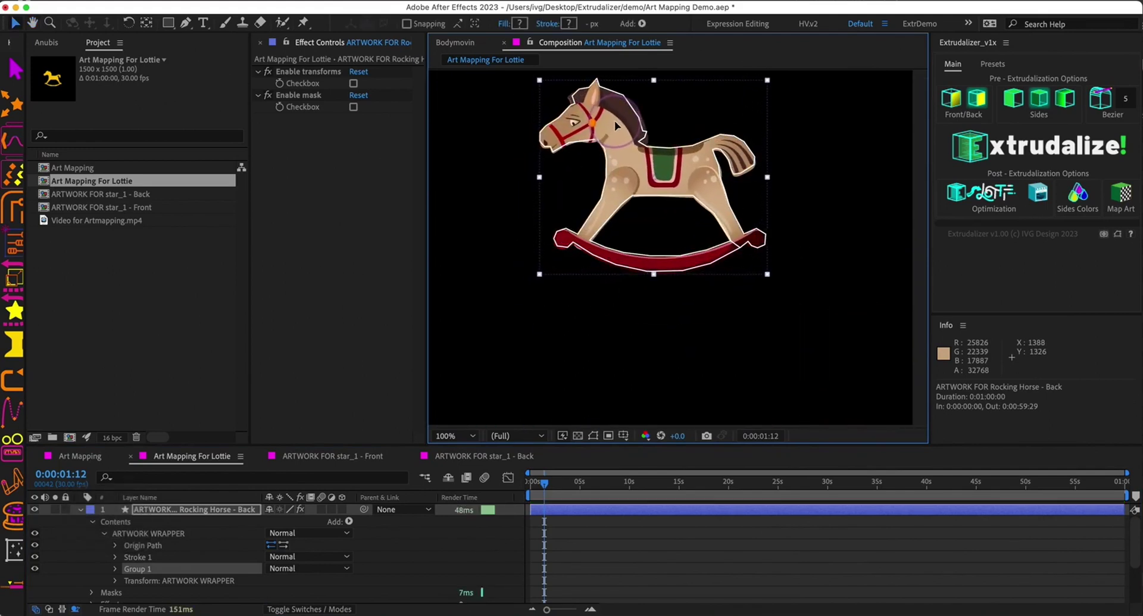
pyautogui.scroll(1, 615, 123)
pyautogui.scroll(1, 615, 128)
pyautogui.moveTo(605, 163); pyautogui.dragTo(741, 259)
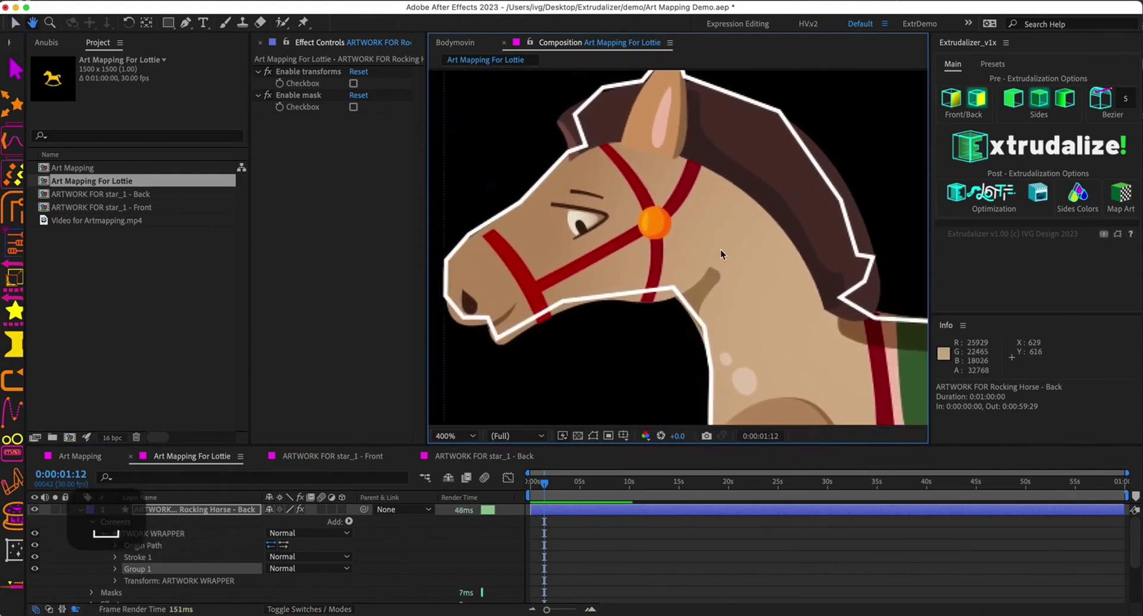
pyautogui.press('Up')
pyautogui.press('Up')
pyautogui.press('Left')
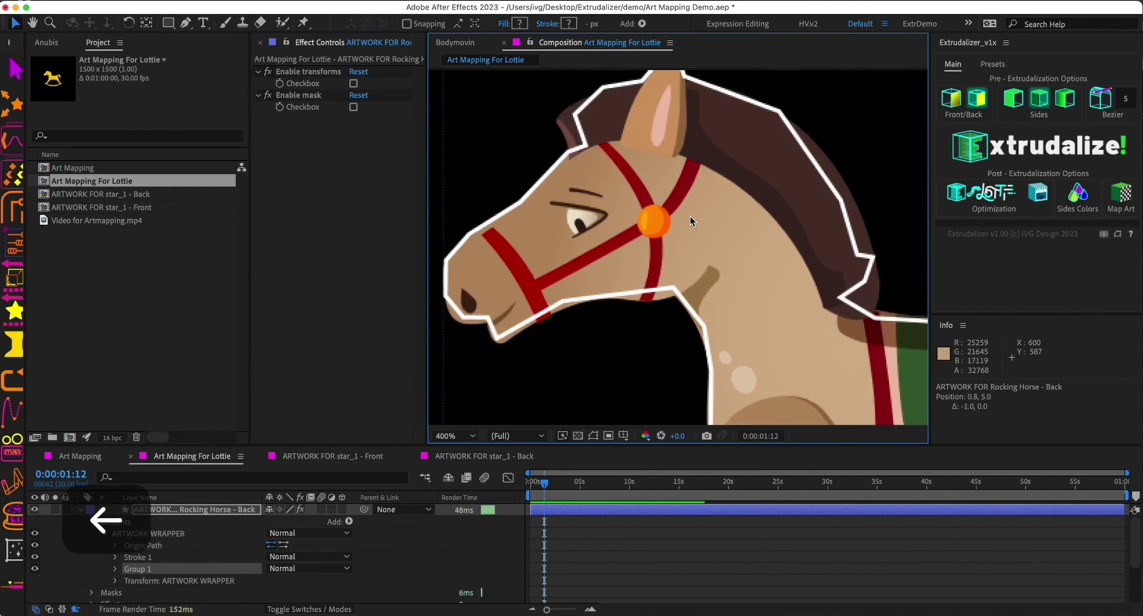
pyautogui.press('Left')
pyautogui.scroll(-1, 706, 288)
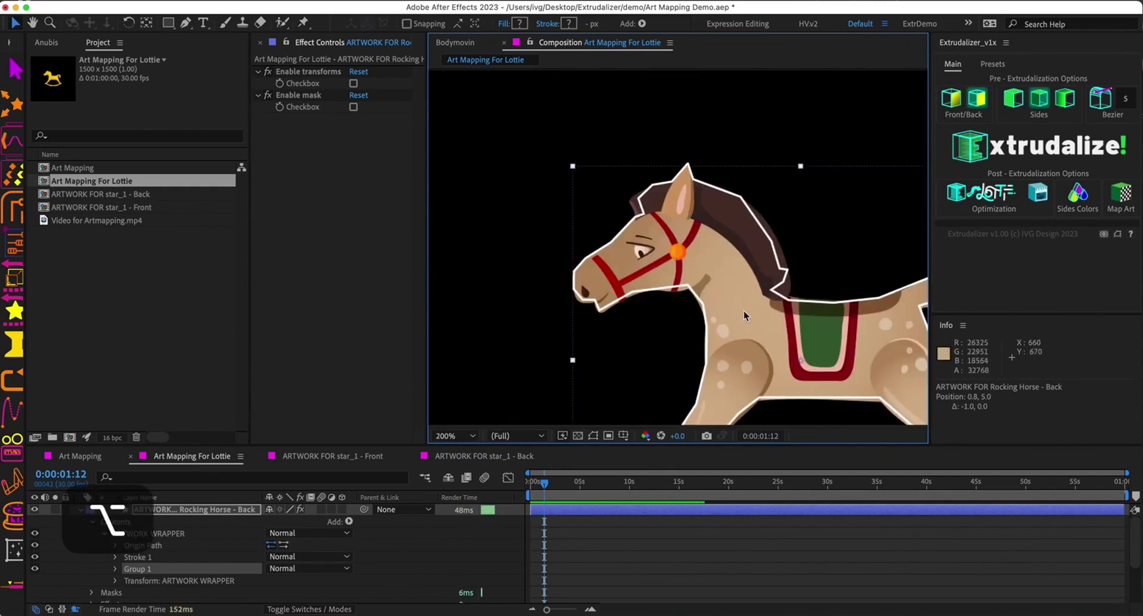
pyautogui.moveTo(748, 313); pyautogui.dragTo(667, 212)
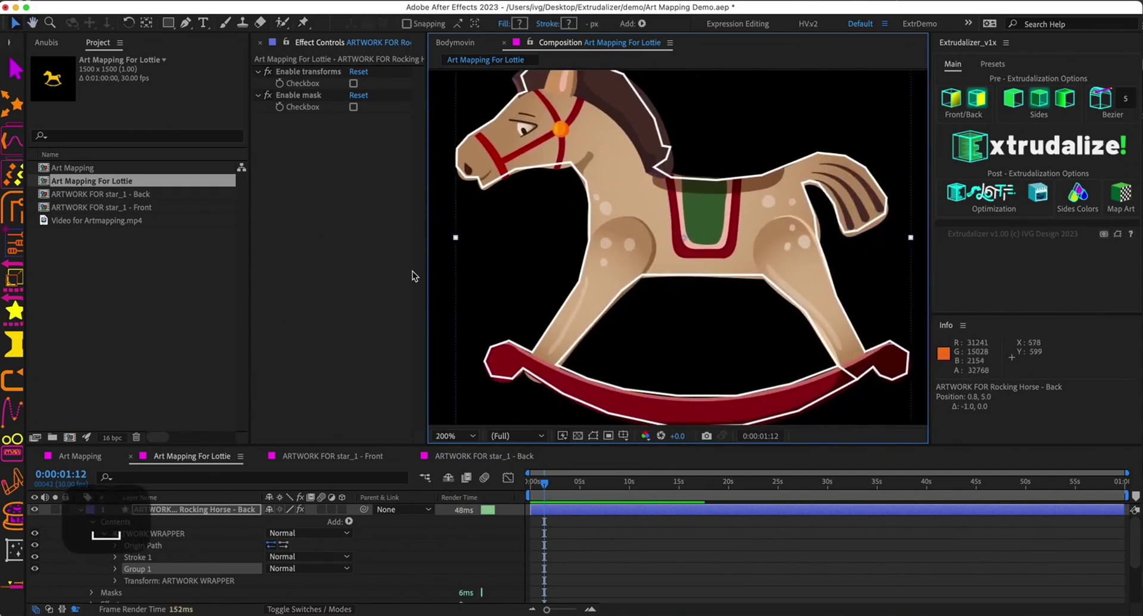
# Hide the back layer's Origin Path and check Enable transforms to mirror the artwork.
pyautogui.click(37, 549)
pyautogui.click(35, 544)
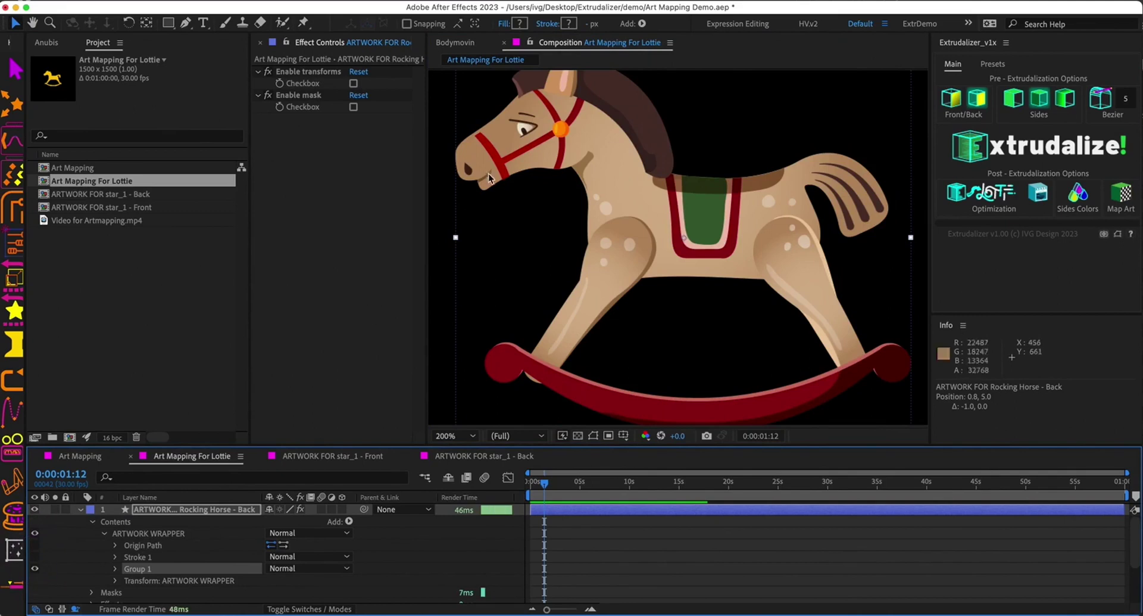
pyautogui.click(353, 83)
# Check Enable mask on the back artwork, collapse it, and show the Rocking Horse extrusion's Extrudalizer settings.
pyautogui.click(353, 107)
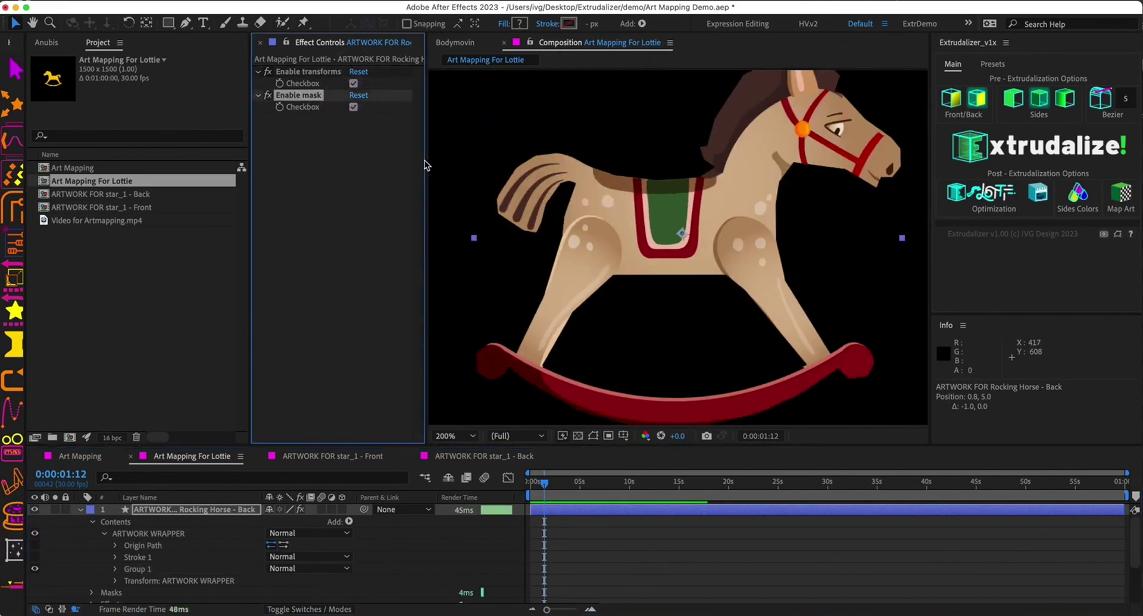
pyautogui.click(90, 523)
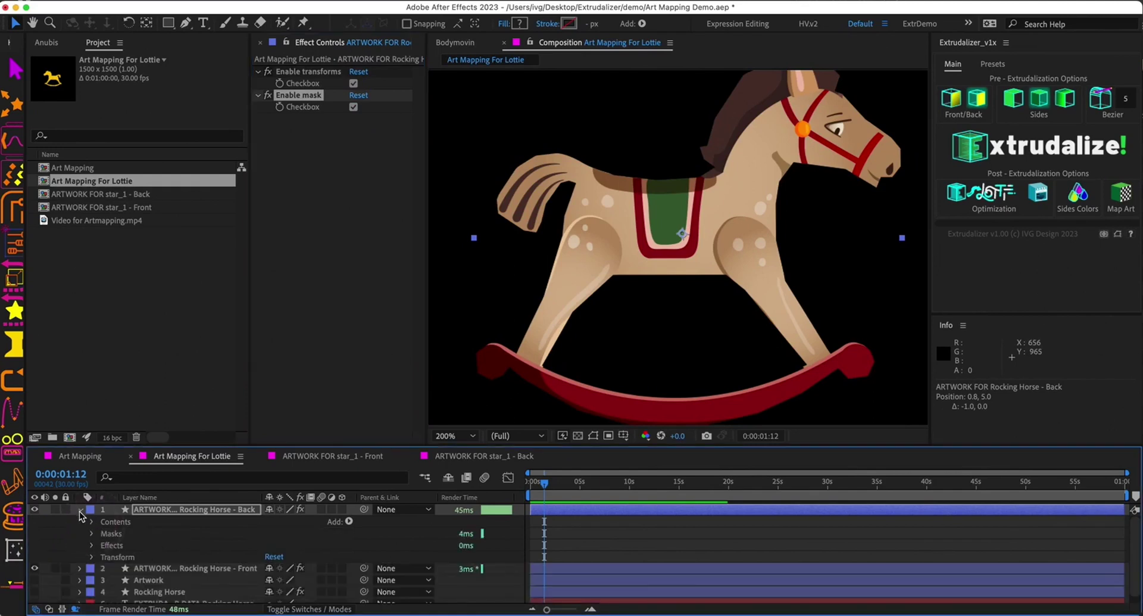
pyautogui.click(80, 510)
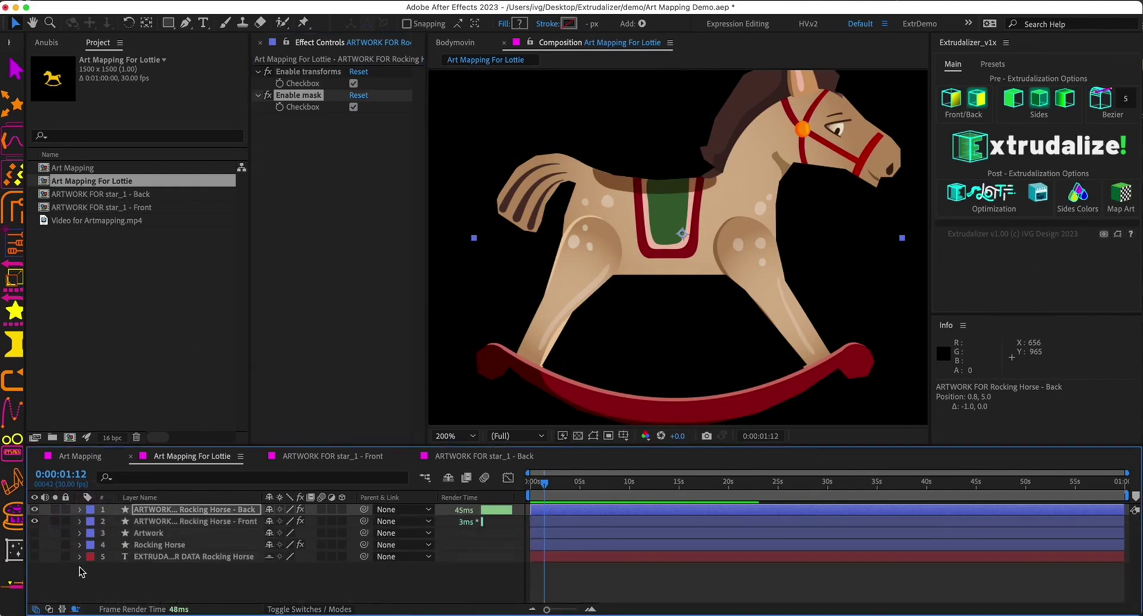
pyautogui.click(34, 544)
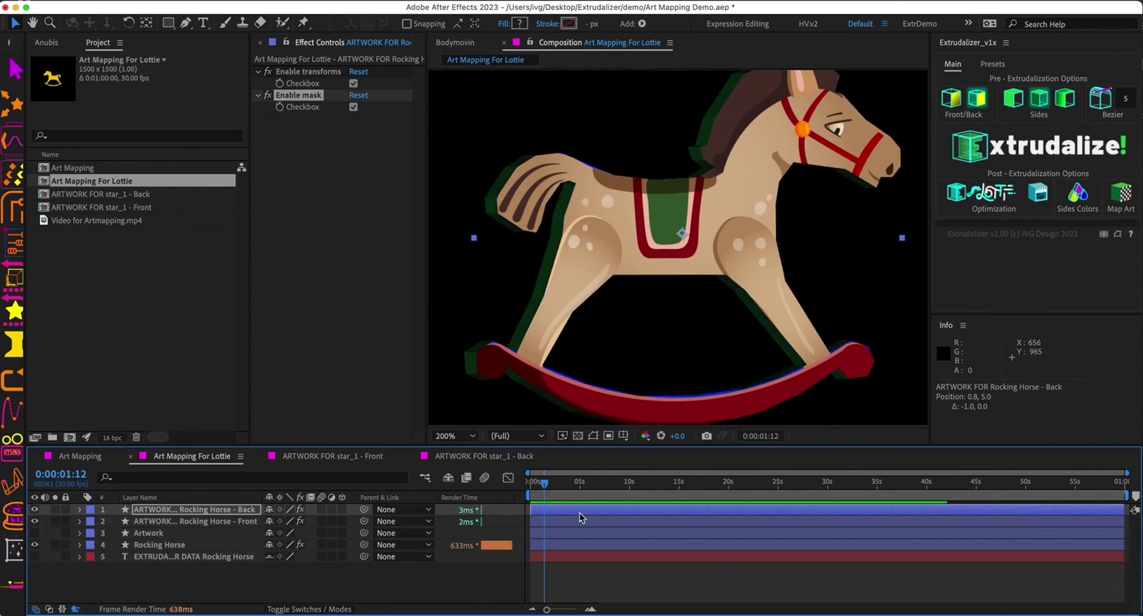
pyautogui.click(176, 545)
pyautogui.press('alt')
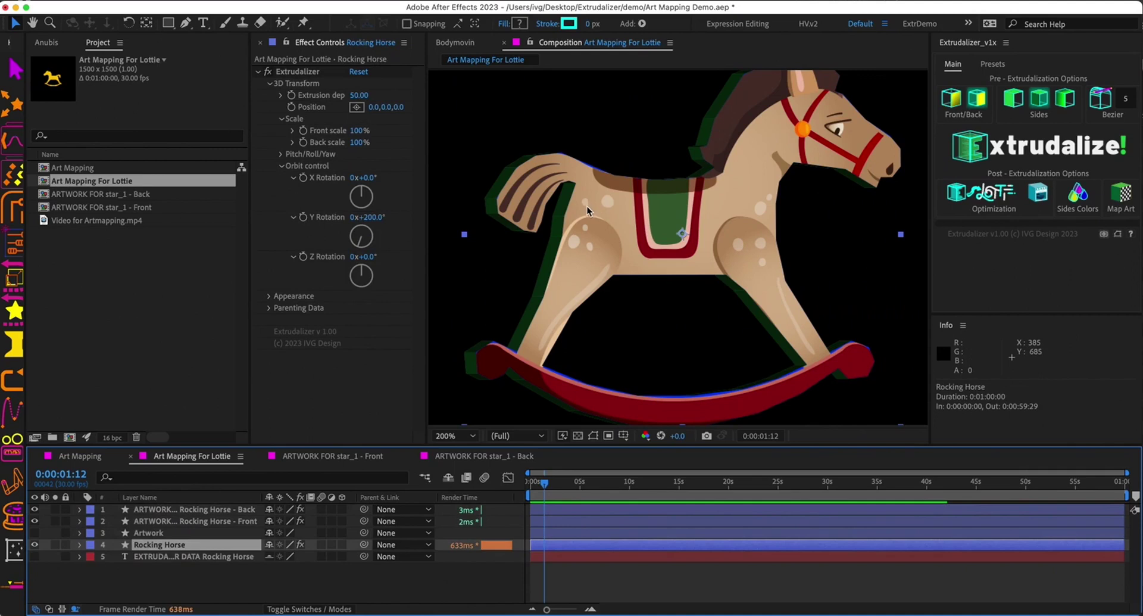